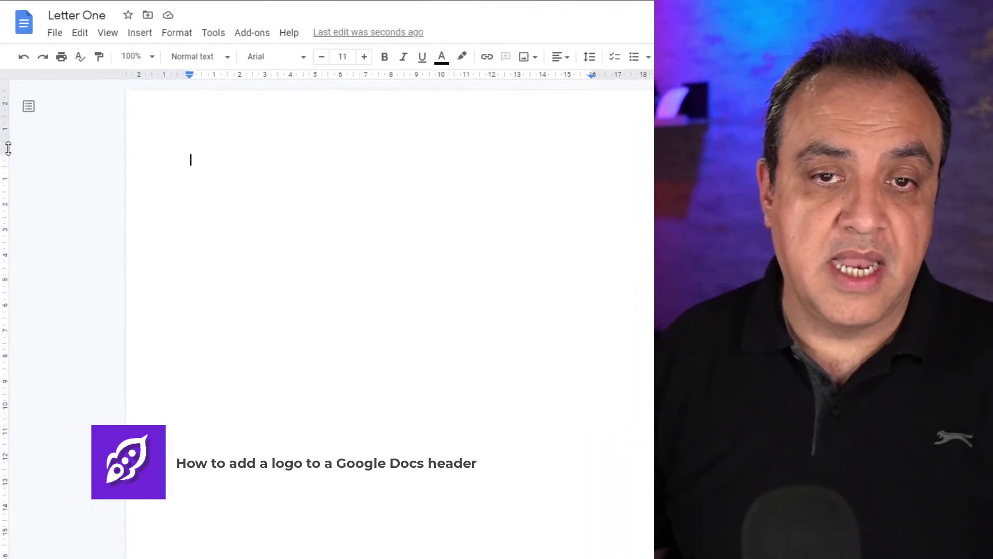
Open the page header and insert a 2 x 1 table into it.
double_click(259, 122)
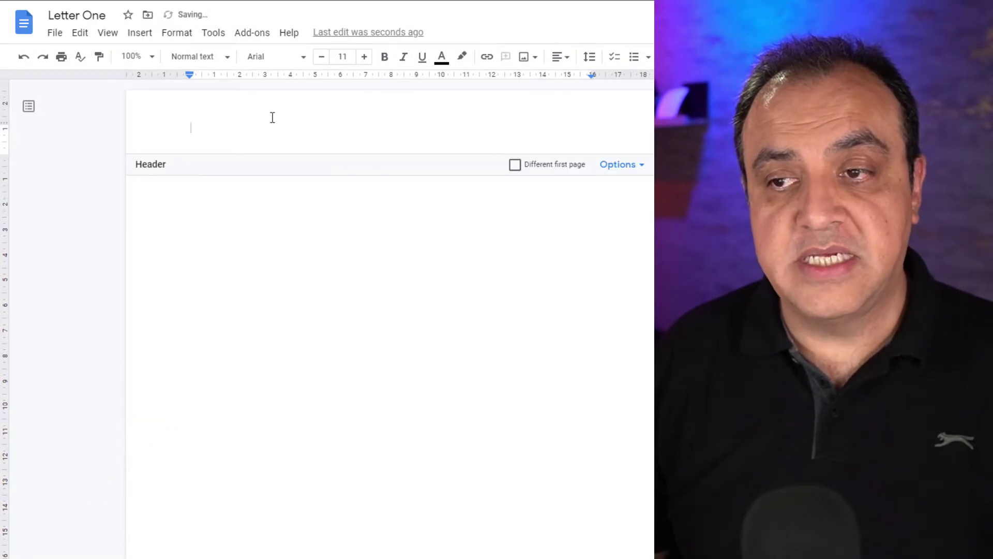
click(138, 34)
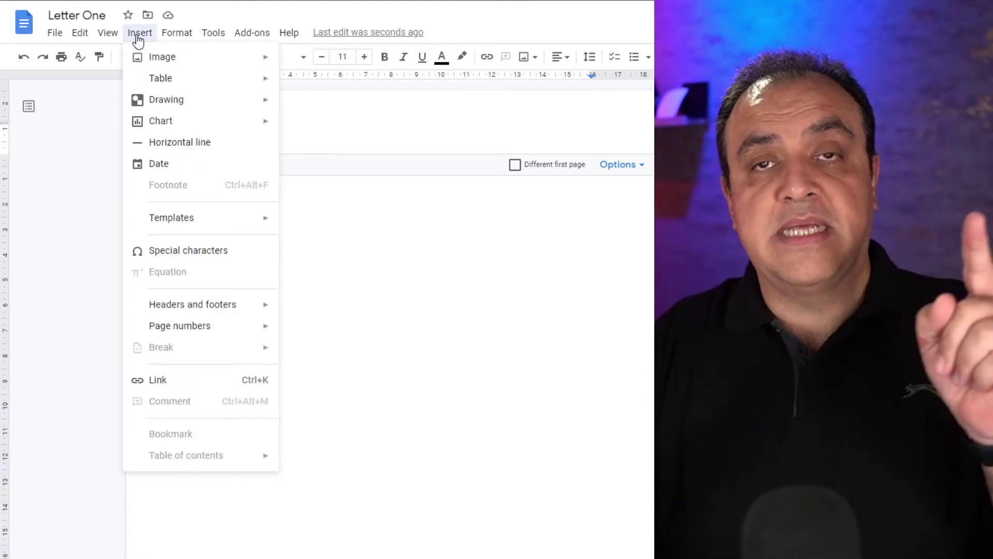
mouse_move(199, 81)
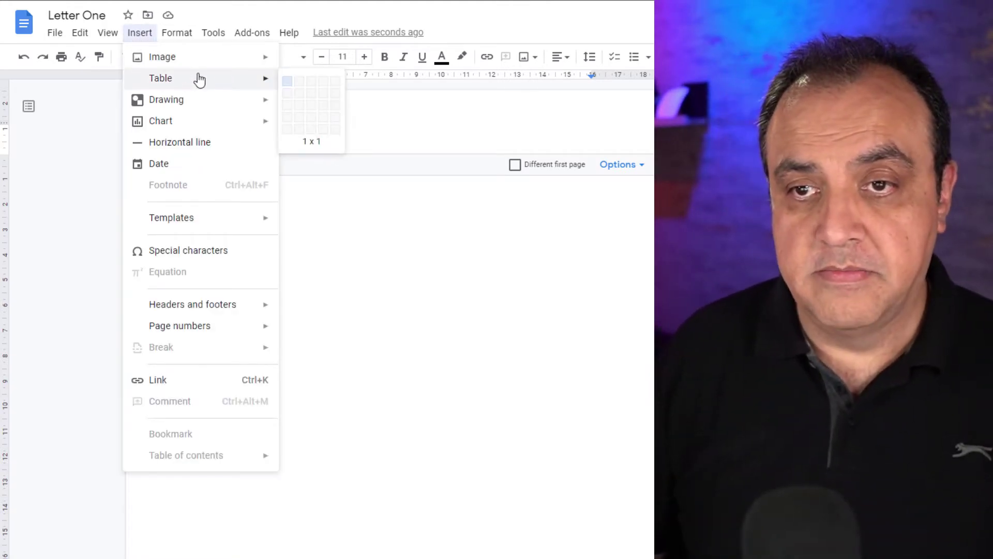
click(300, 88)
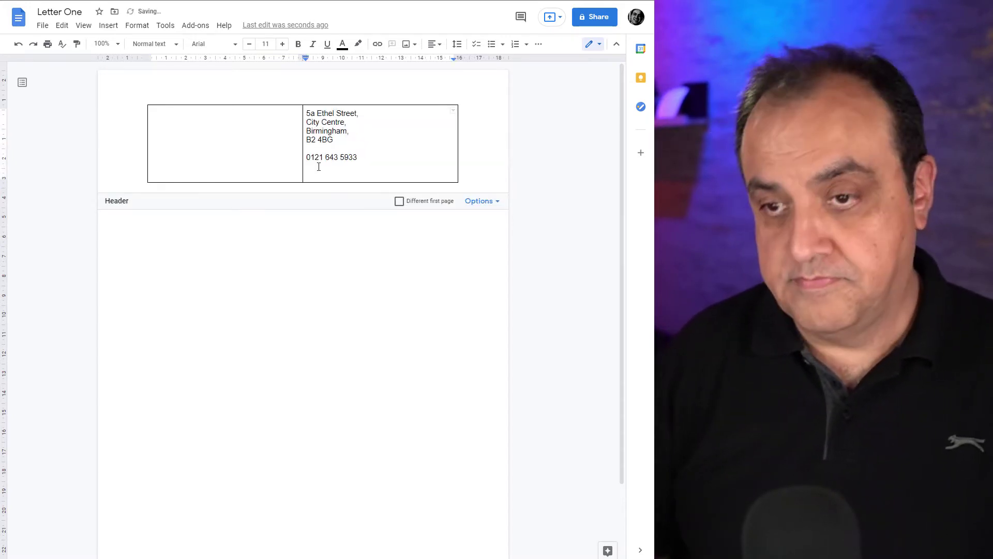
Remove the trailing empty line and right-align the address block in the right header cell.
key(BackSpace)
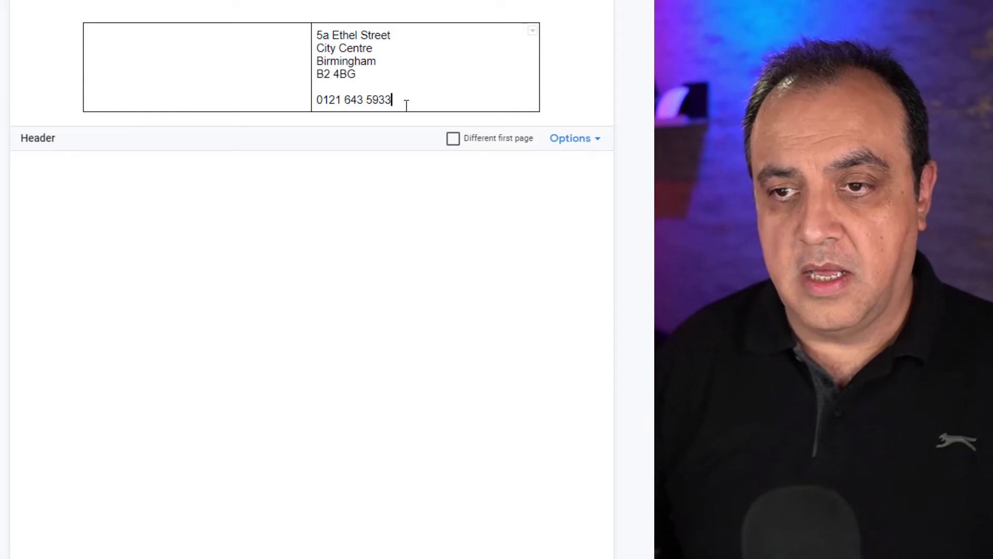
drag(406, 105, 313, 33)
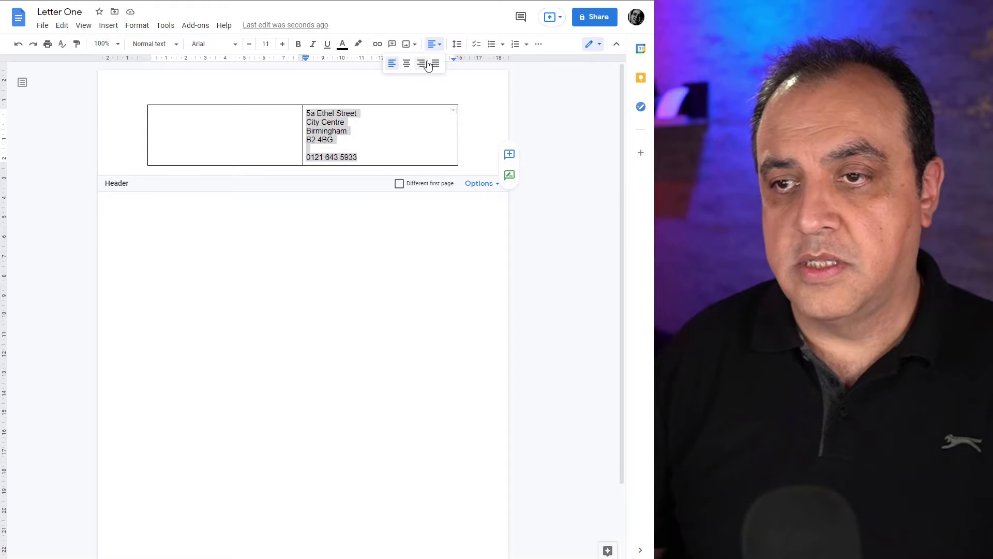
click(421, 64)
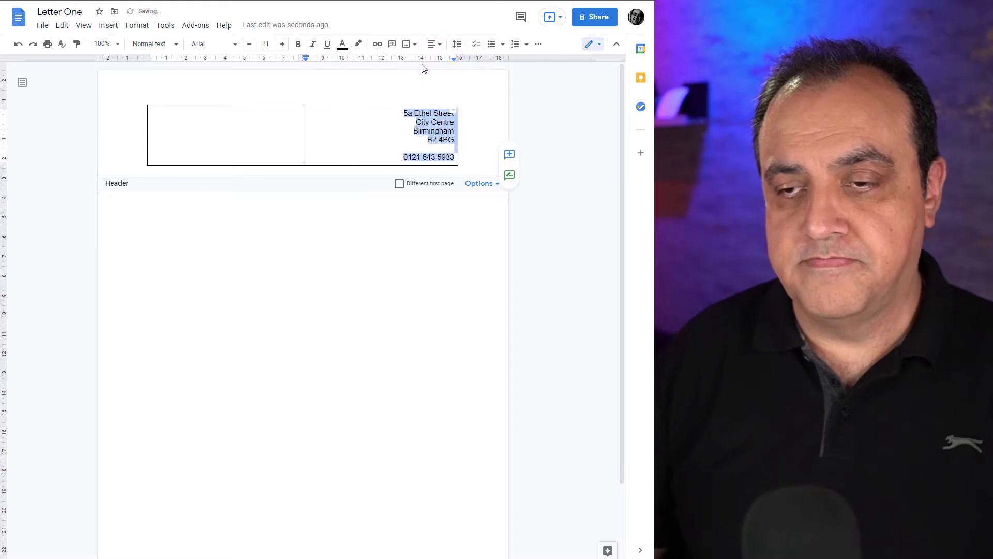
click(236, 148)
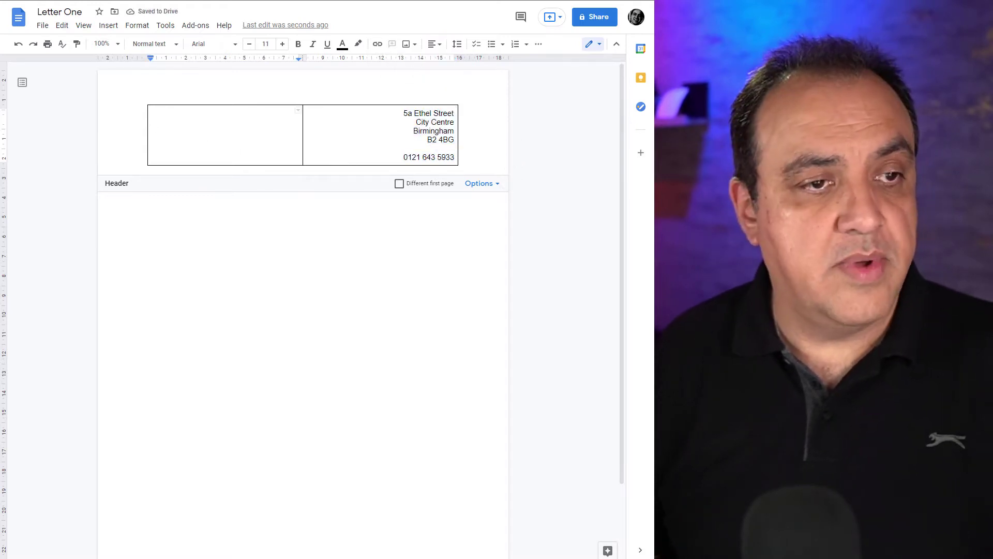
Upload the La Galleria logo PNG into the left header cell.
click(107, 27)
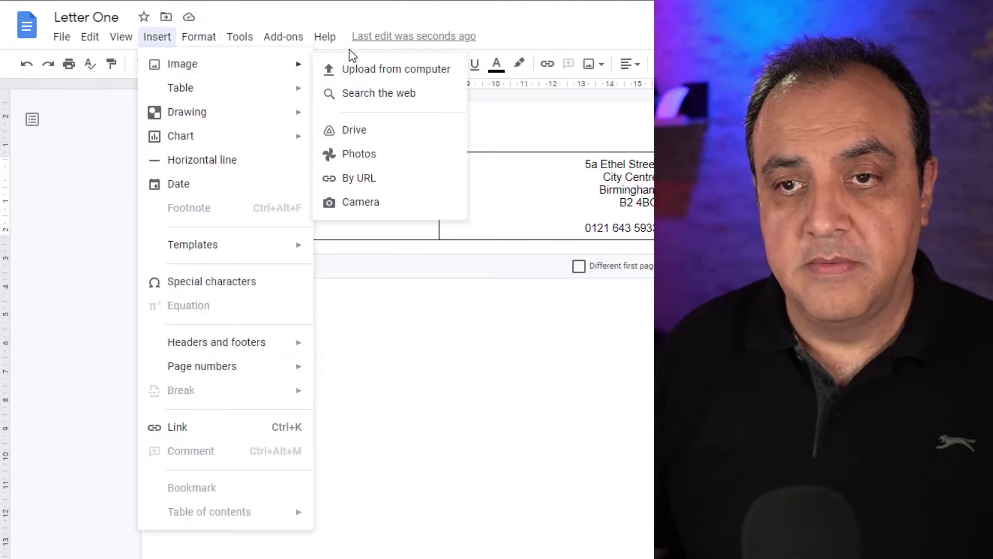
mouse_move(264, 71)
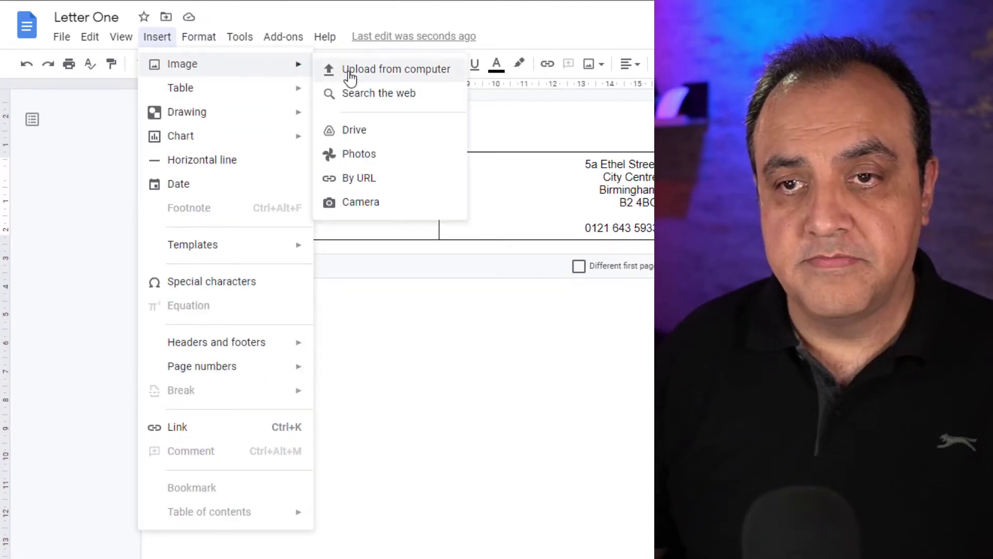
click(395, 62)
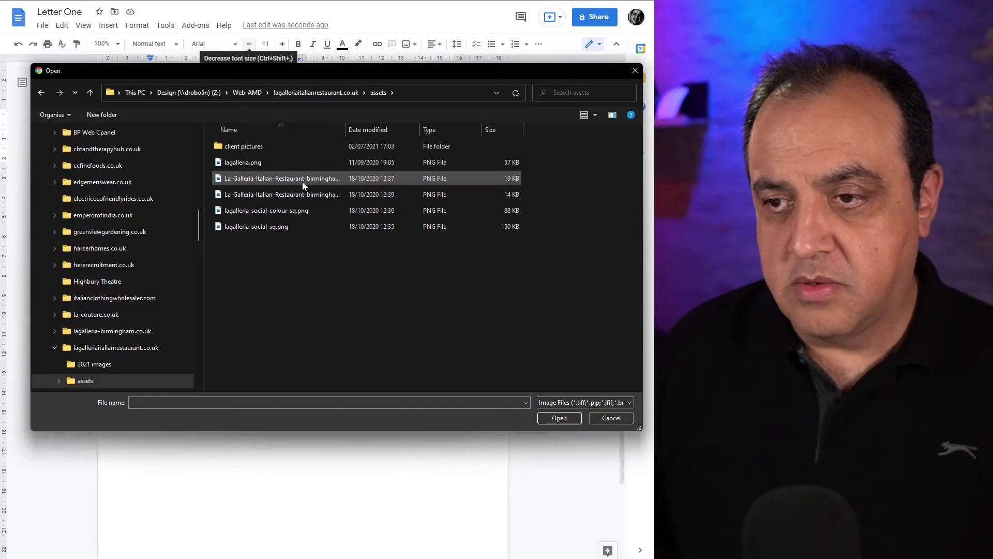
click(302, 182)
click(549, 419)
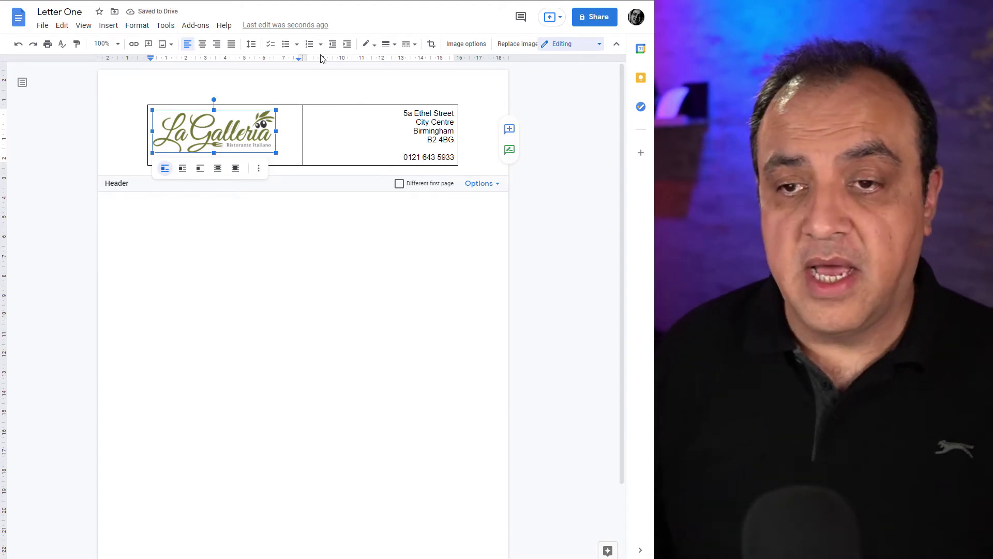
click(320, 128)
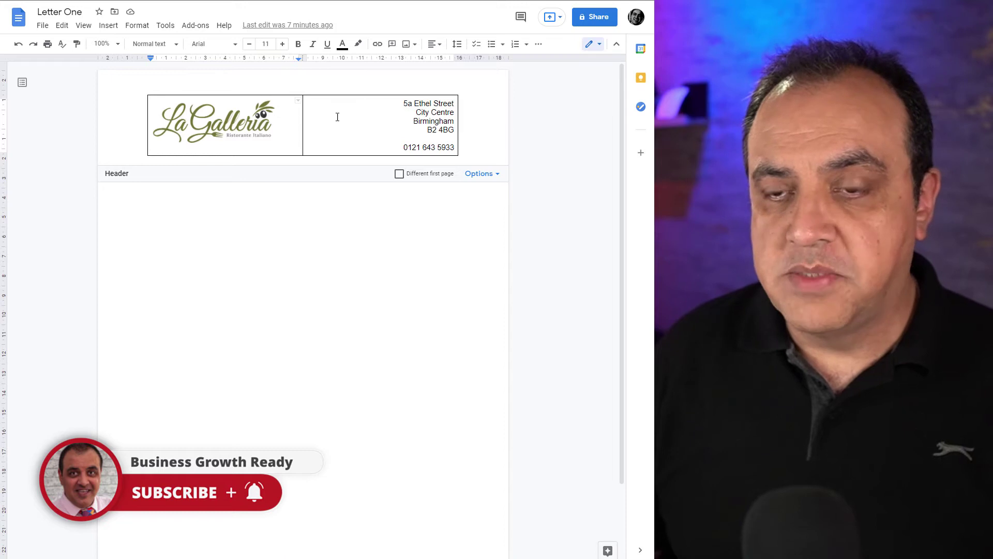
Set both header table cells' border colour to white, then return to the body.
drag(338, 117, 276, 122)
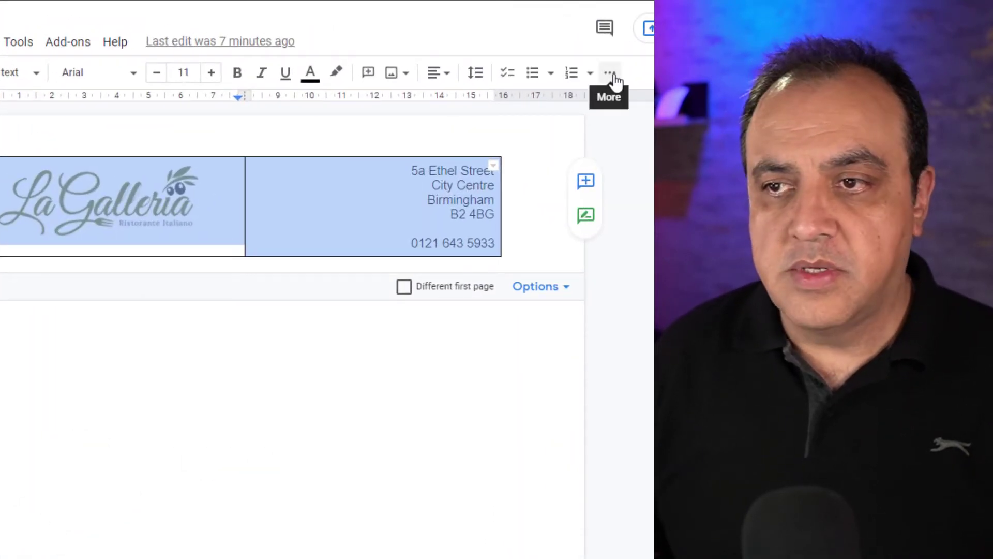
click(617, 79)
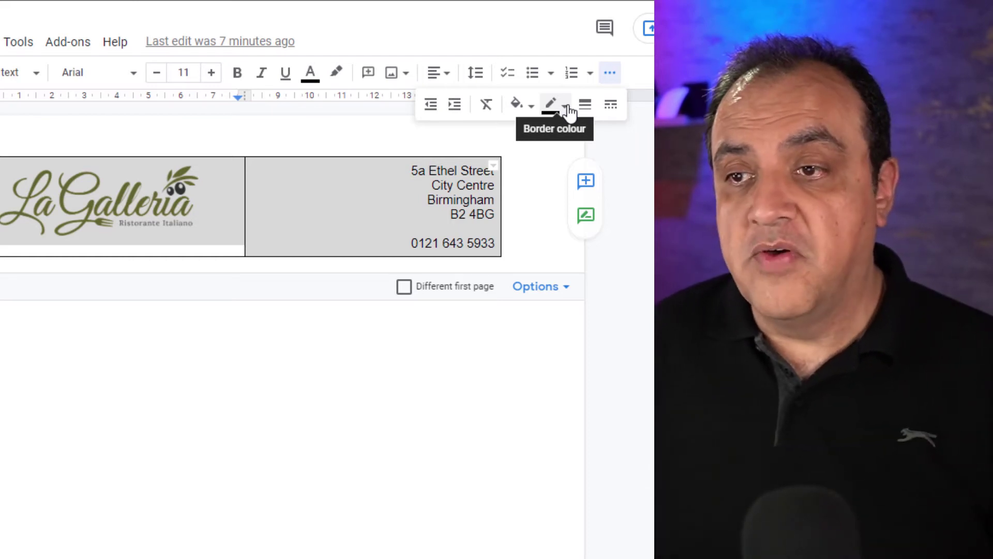
click(568, 109)
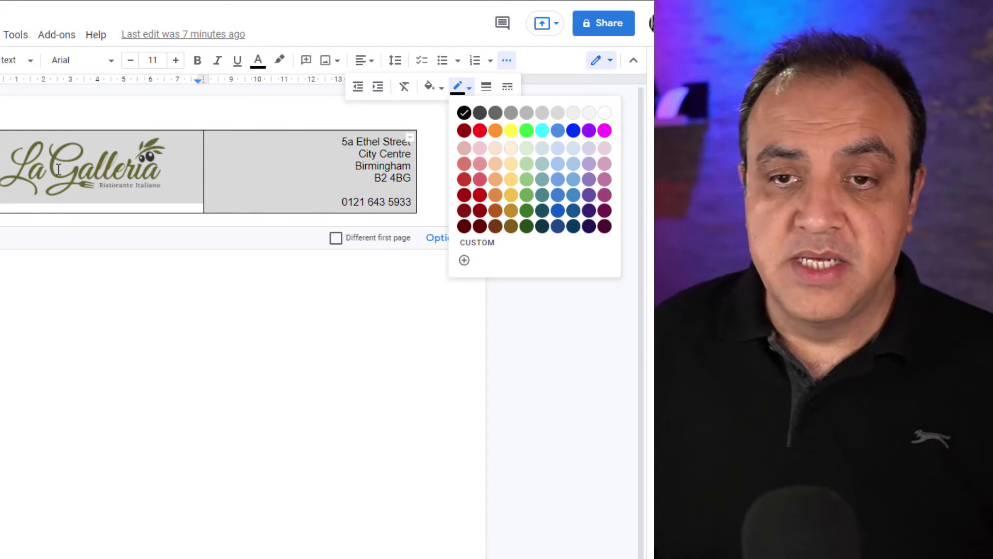
click(604, 112)
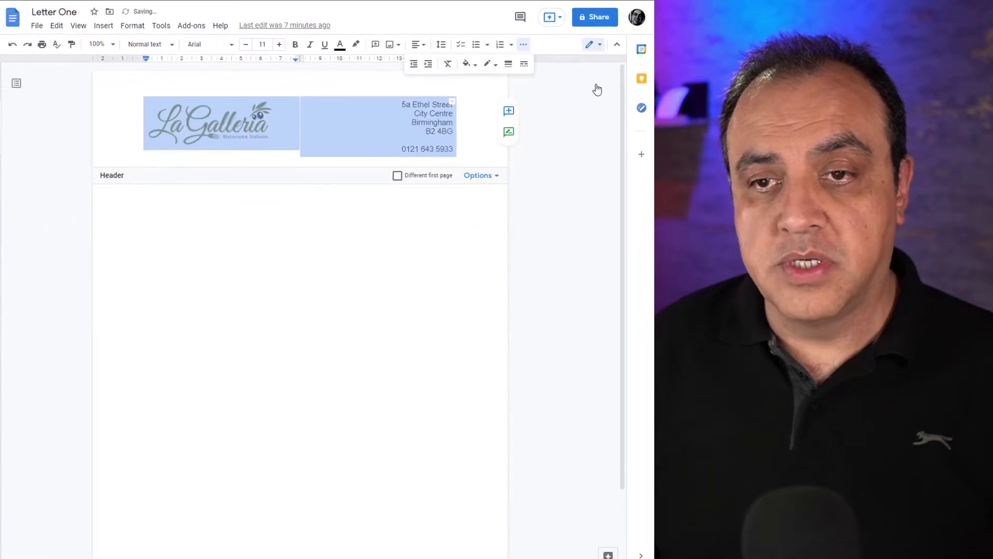
click(305, 229)
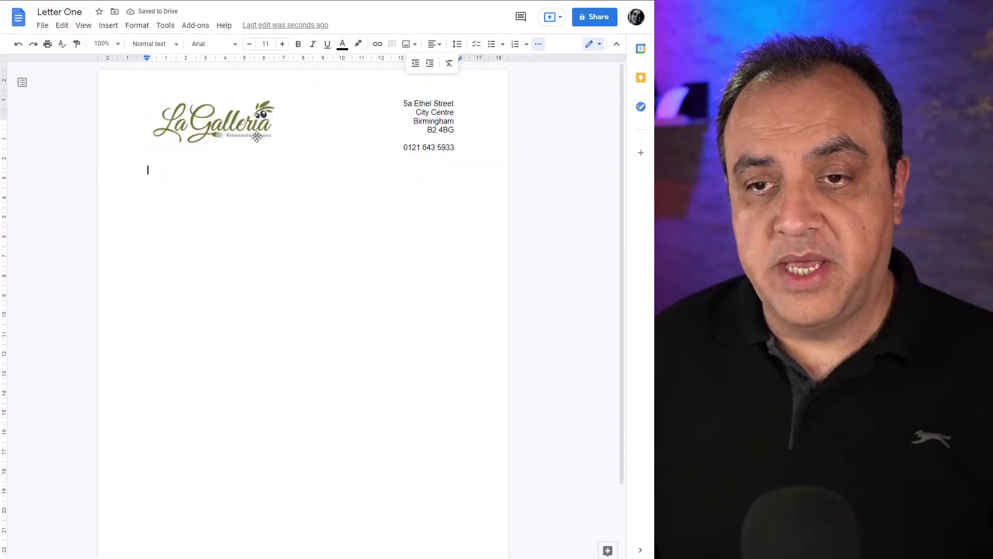
scroll(313, 530, down, 2)
double_click(313, 546)
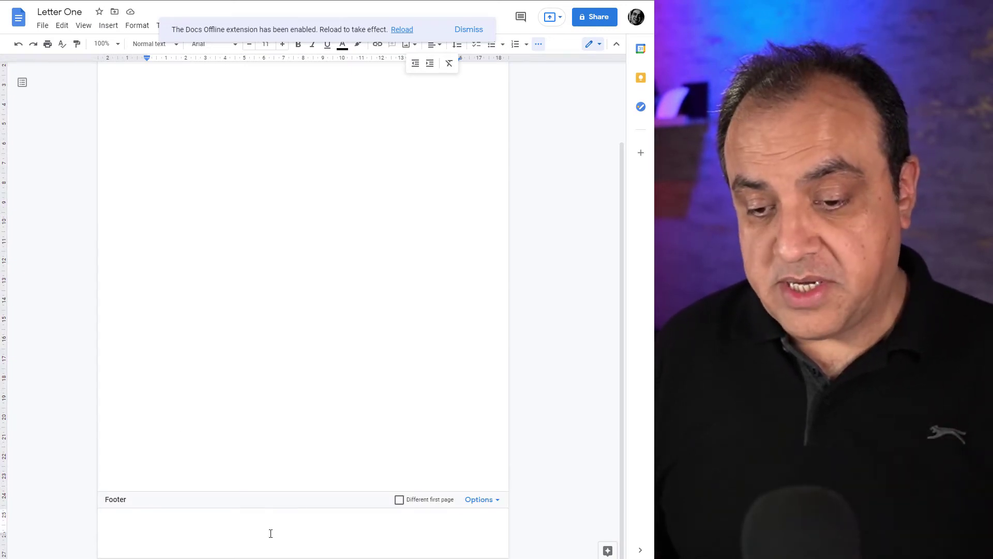
right_click(271, 532)
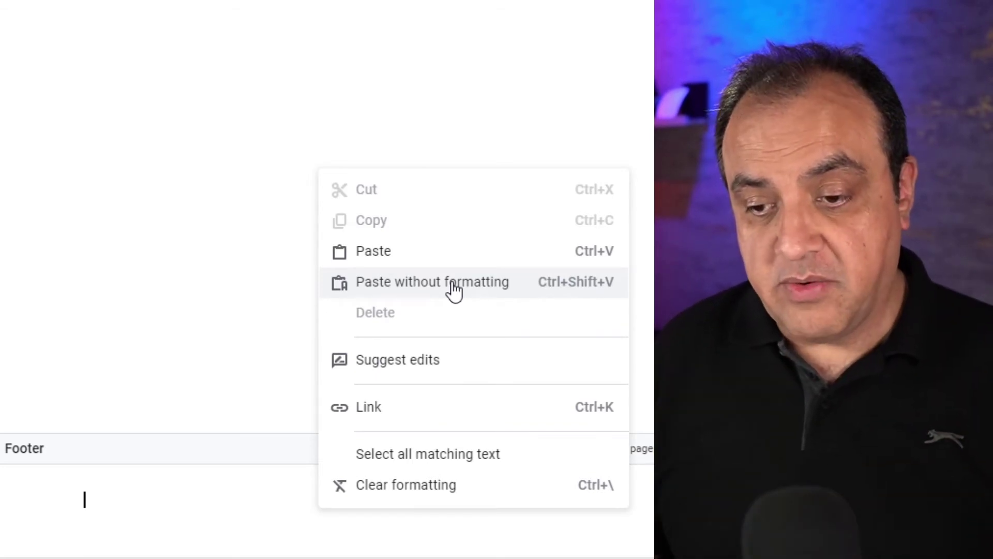
click(454, 290)
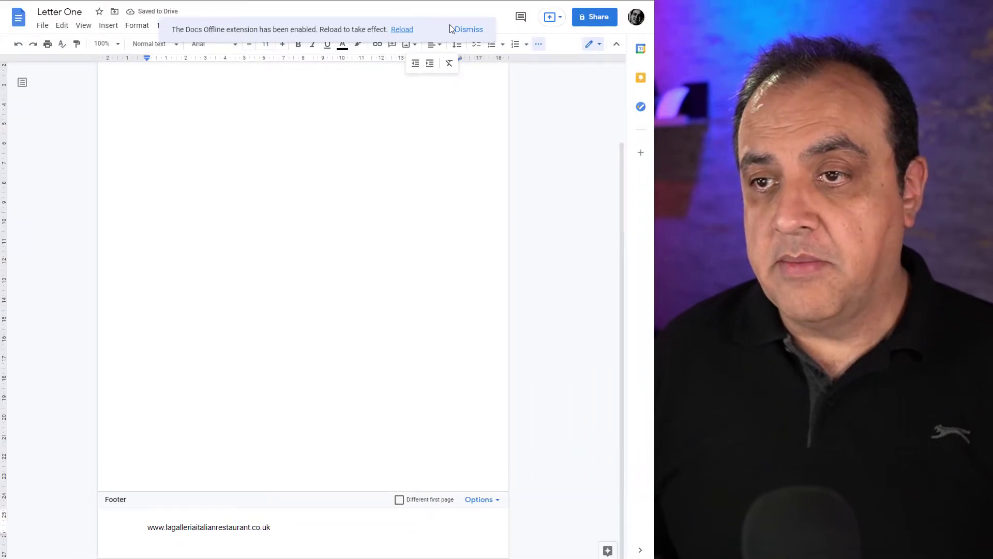
click(462, 30)
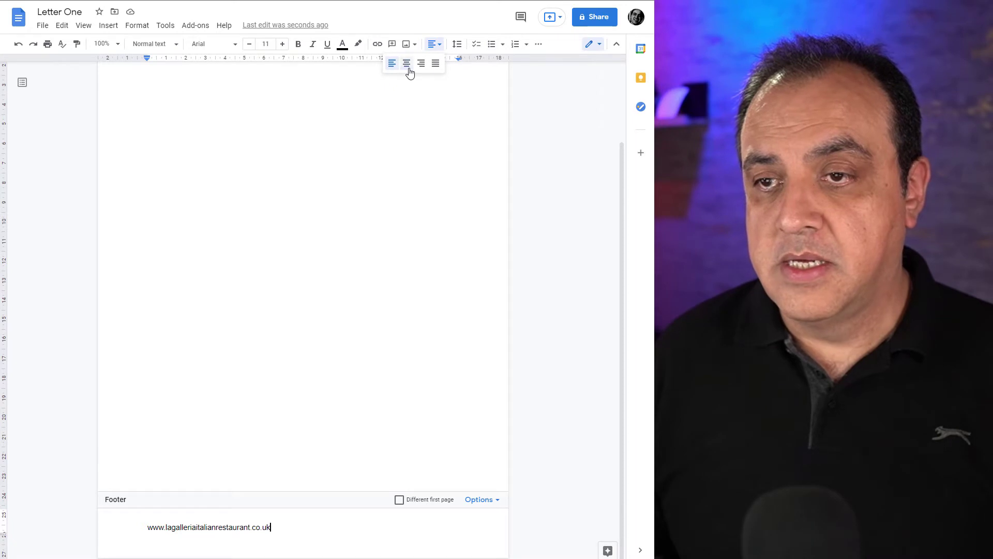
click(407, 63)
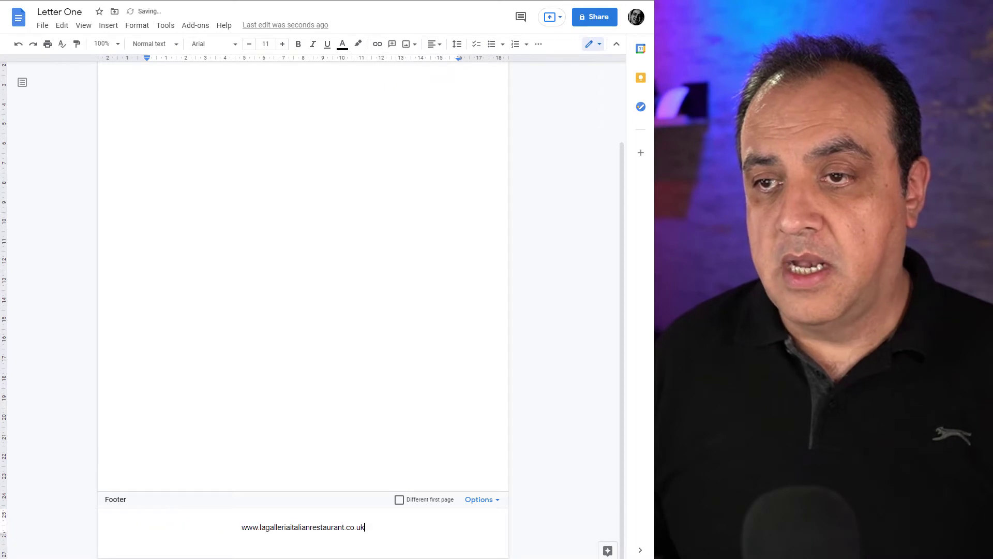
click(405, 304)
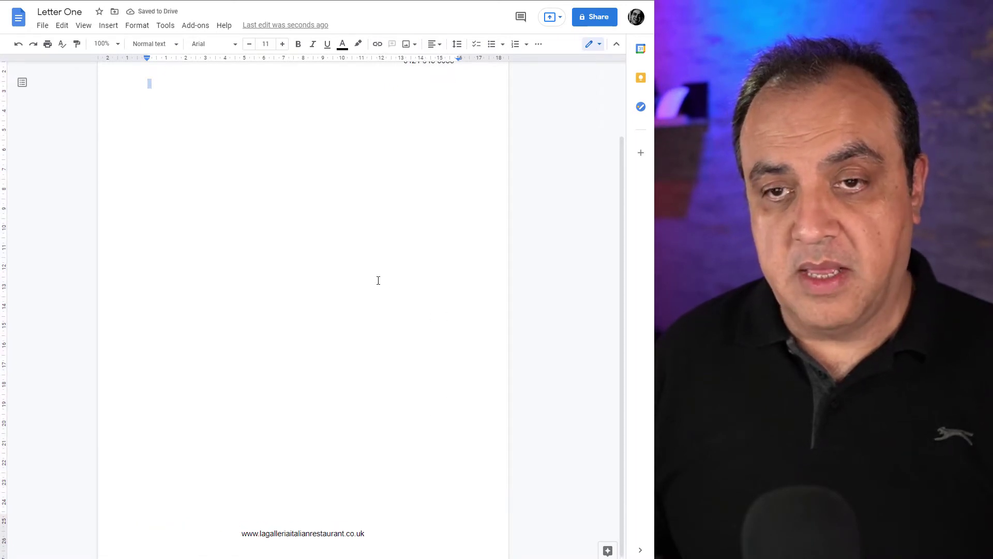
scroll(377, 279, up, 2)
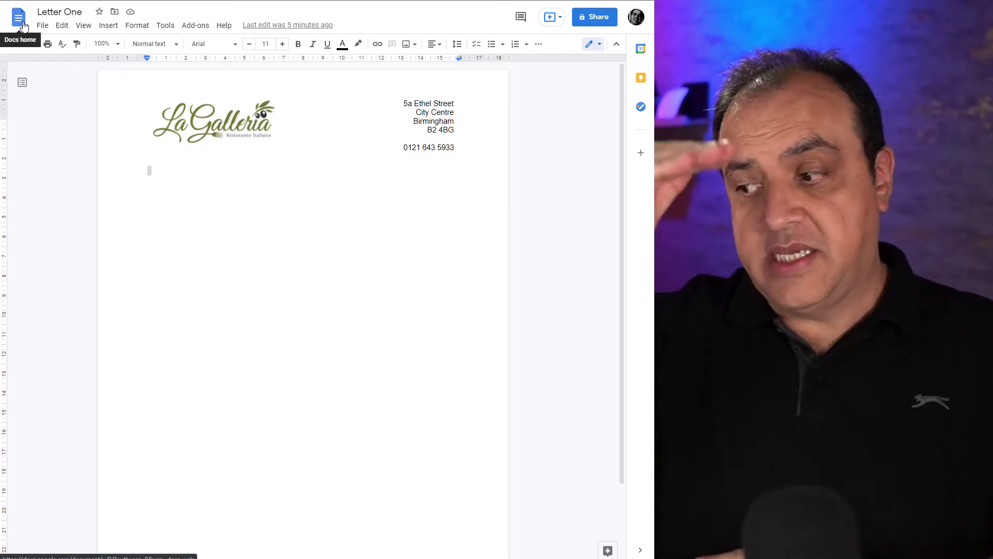
Go to Docs home, then open the header of the new Full Page document with Ctrl+Alt+O, Ctrl+Alt+H.
click(18, 18)
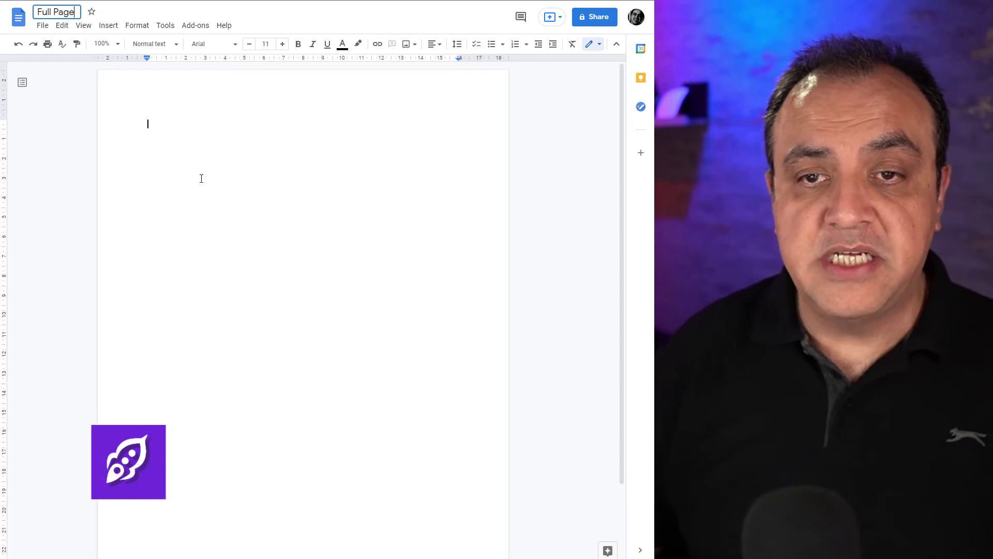
key(ctrl+alt+o)
key(ctrl+alt+h)
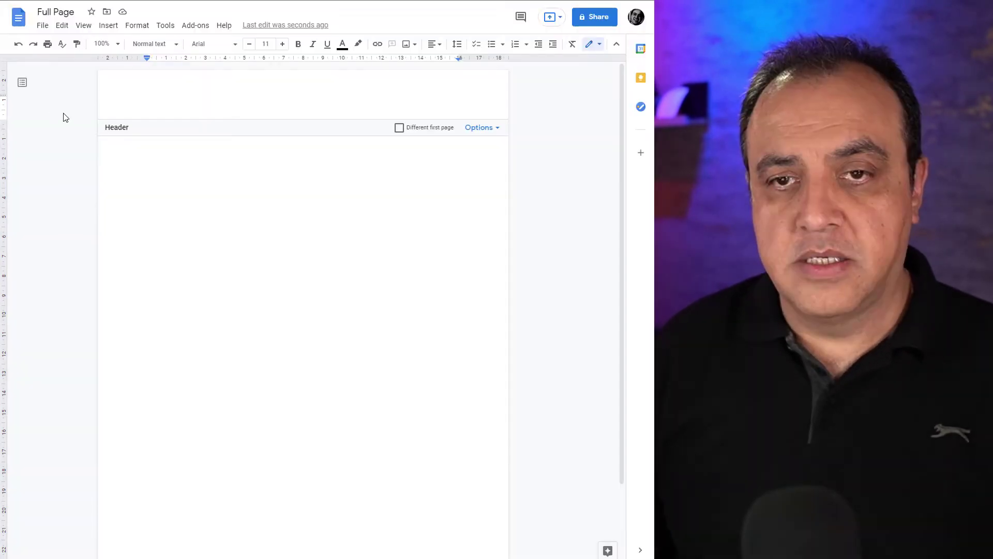
Upload brg letterhead full extra.png from the Page Layouts folder into the header and select it.
click(108, 25)
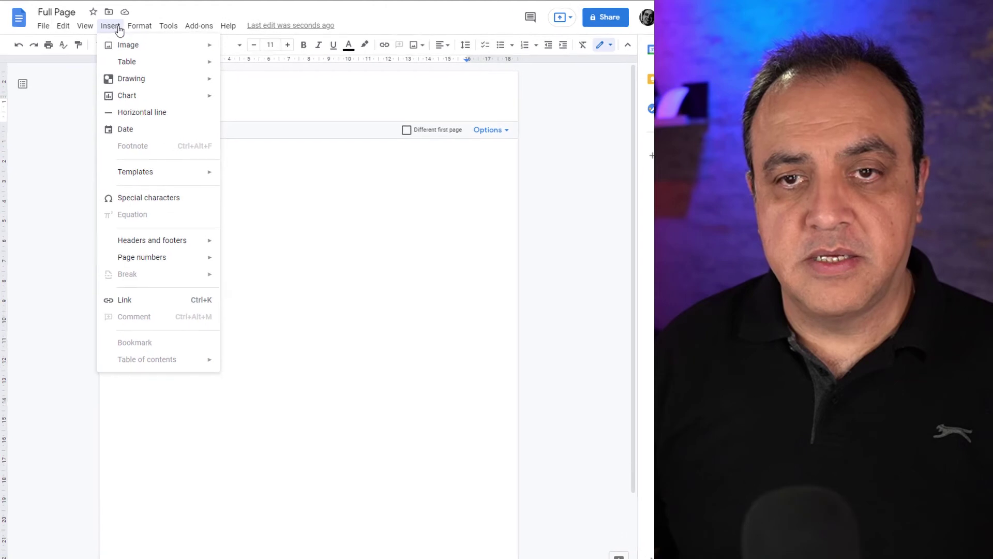
mouse_move(134, 48)
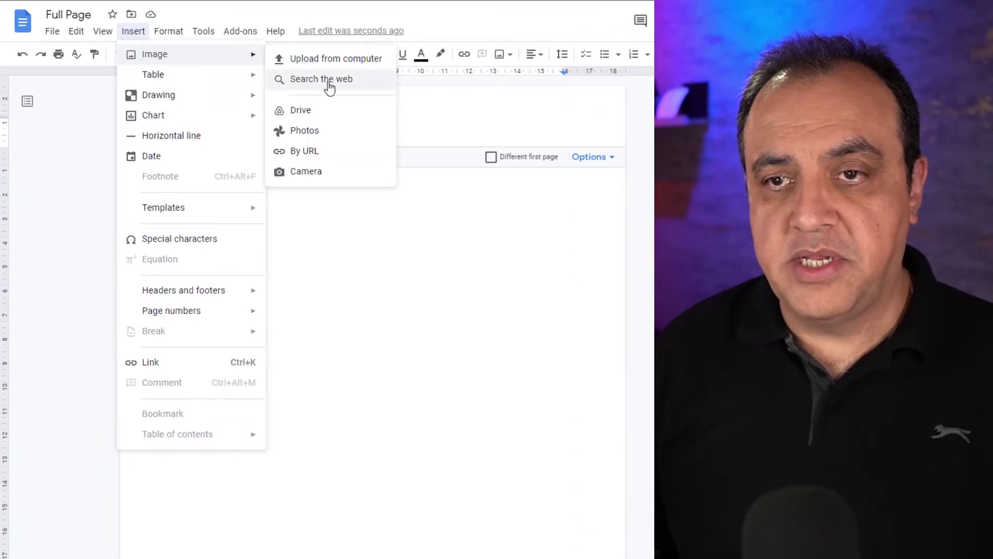
click(328, 66)
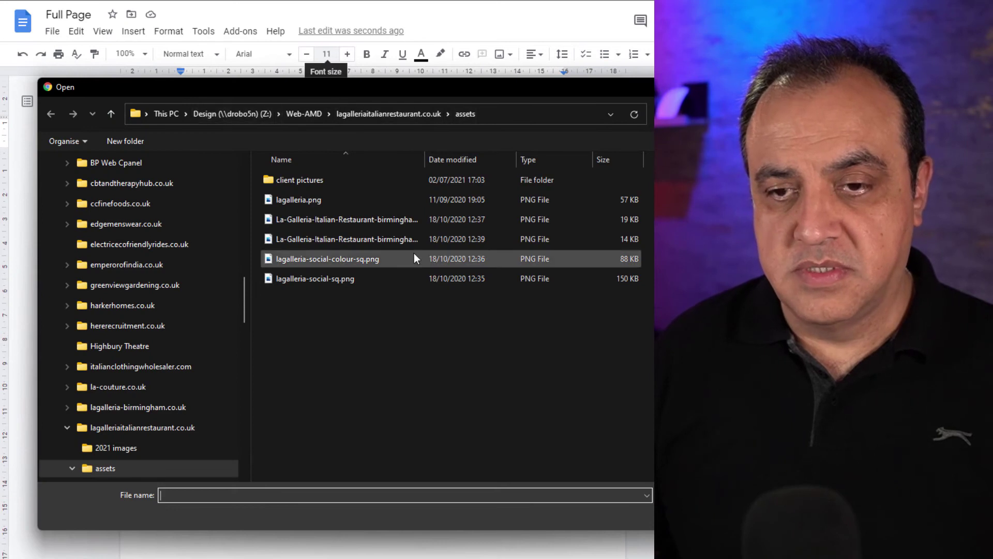
click(551, 112)
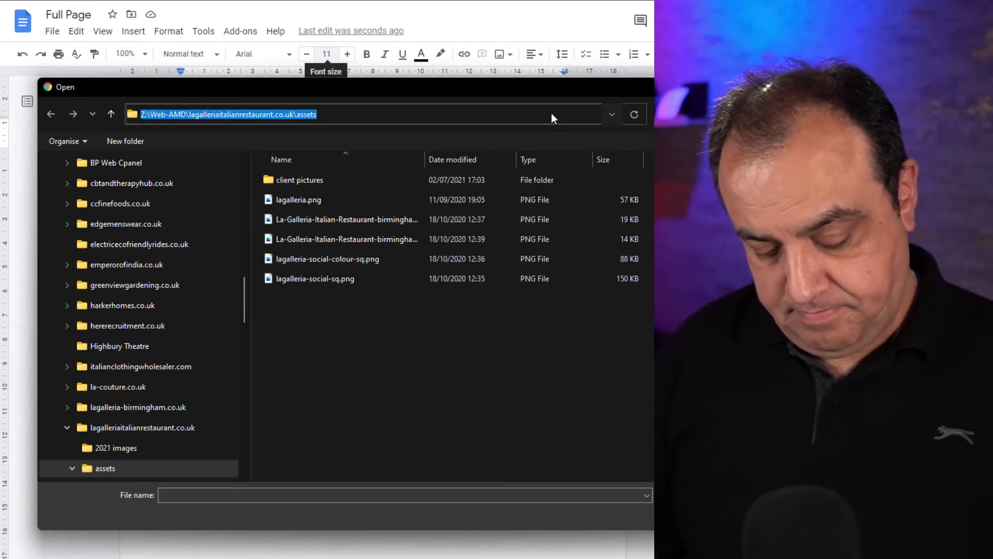
text(Z:\Web-BGR\Page Layouts)
key(Return)
click(357, 203)
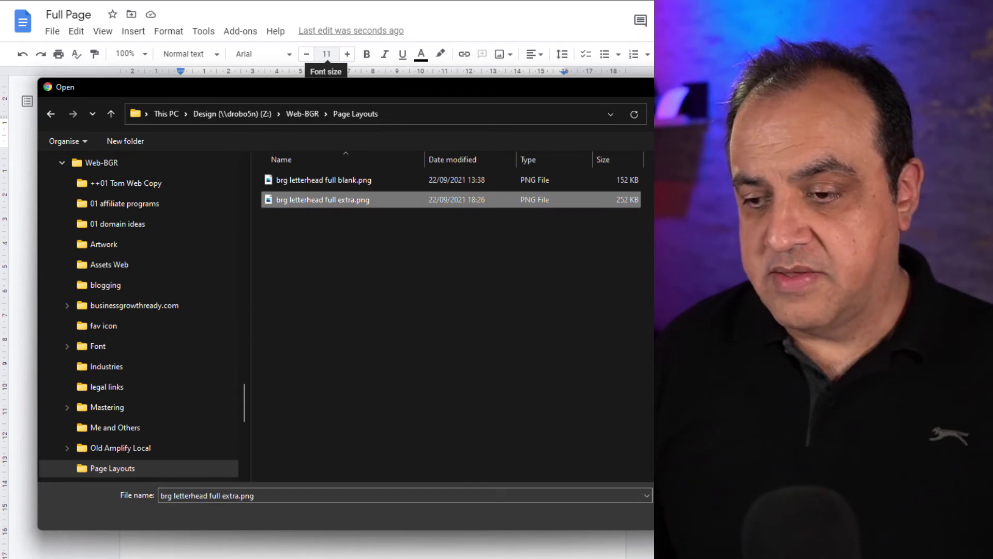
key(Return)
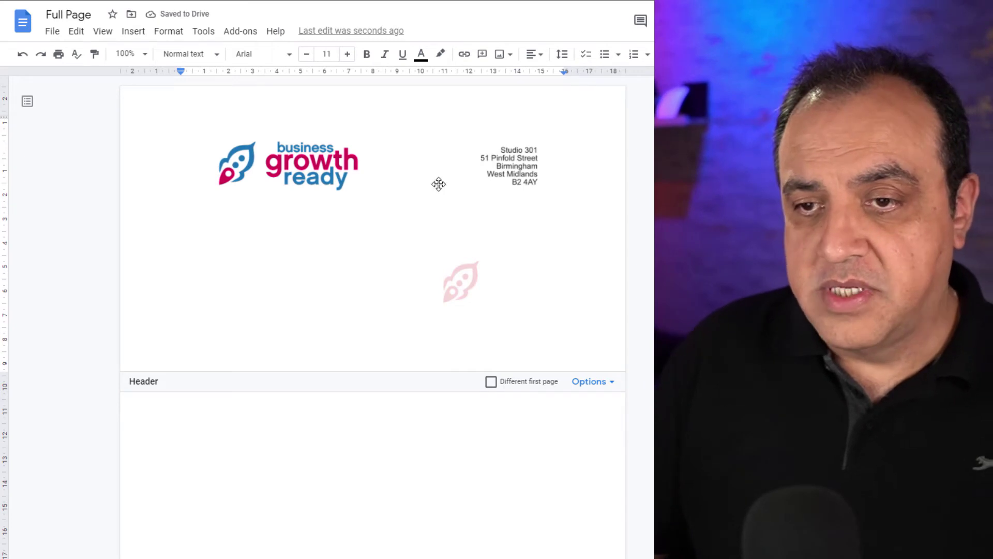
click(364, 184)
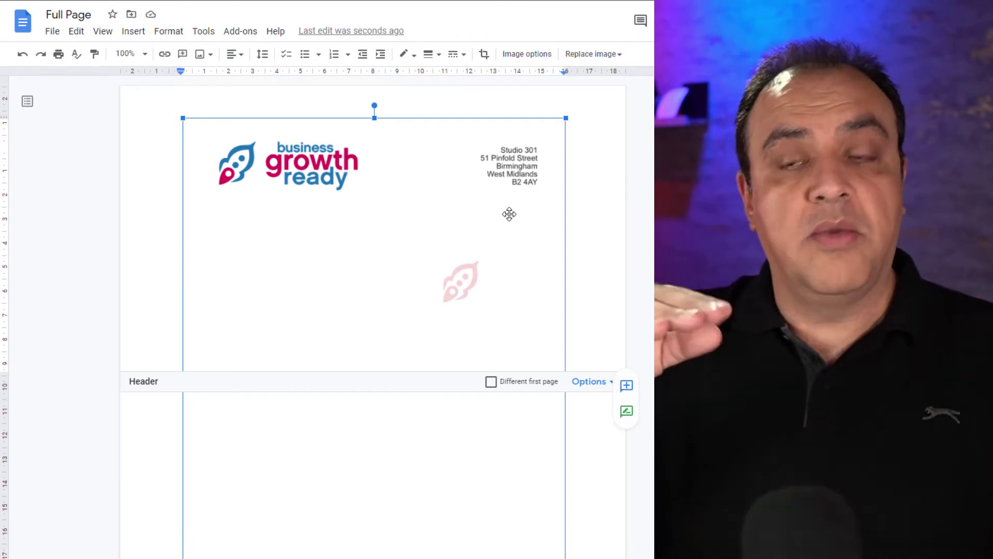
scroll(435, 368, down, 2)
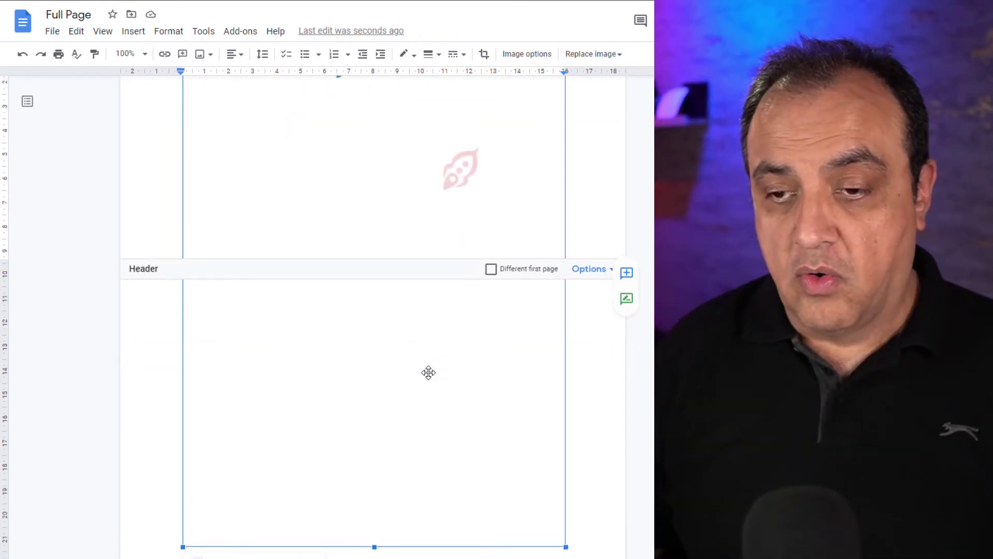
scroll(432, 367, up, 2)
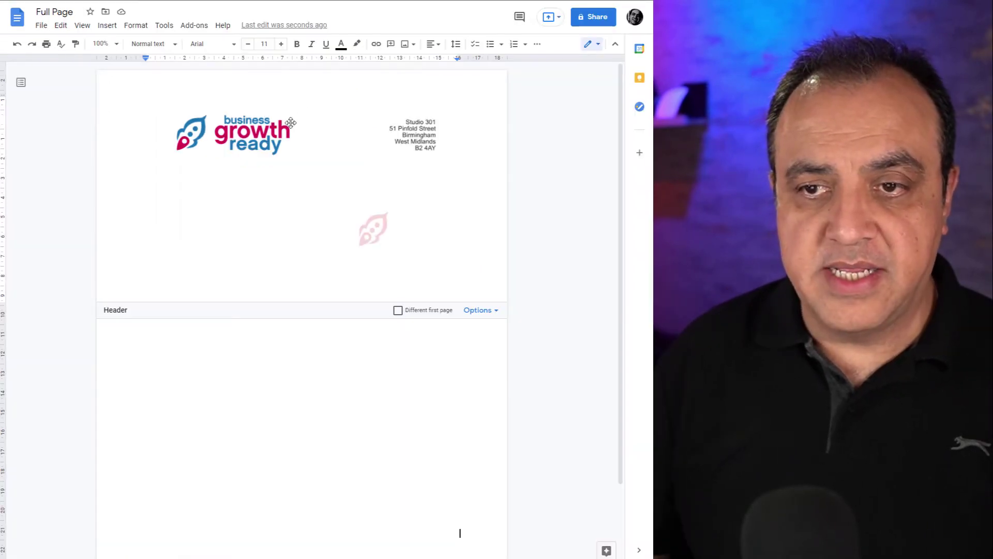
Set the letterhead image's text wrapping to Behind text.
click(291, 122)
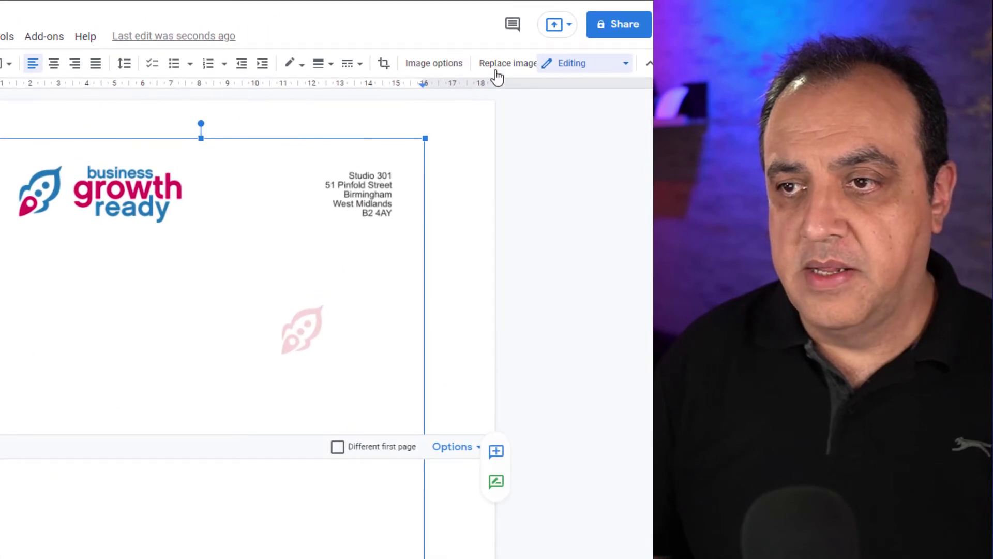
click(440, 66)
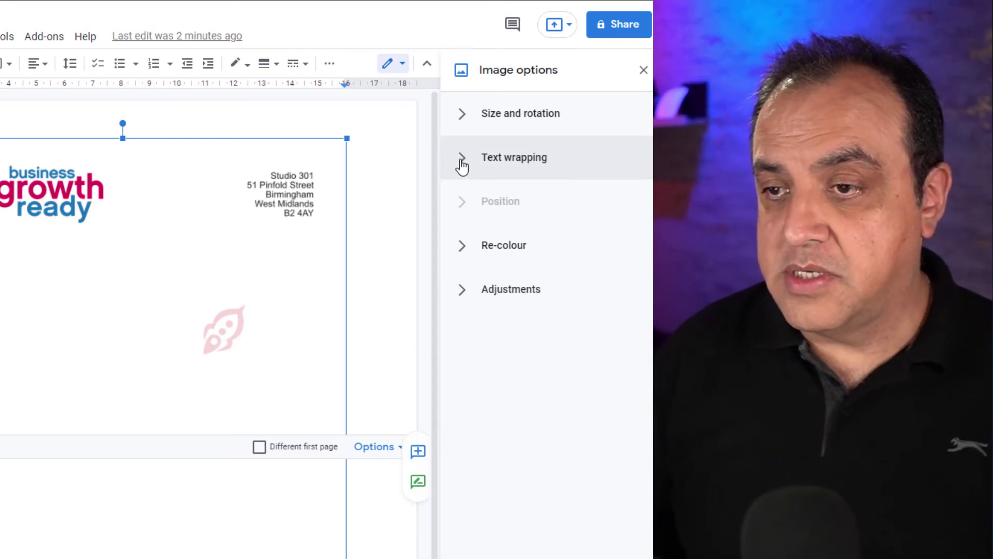
click(462, 163)
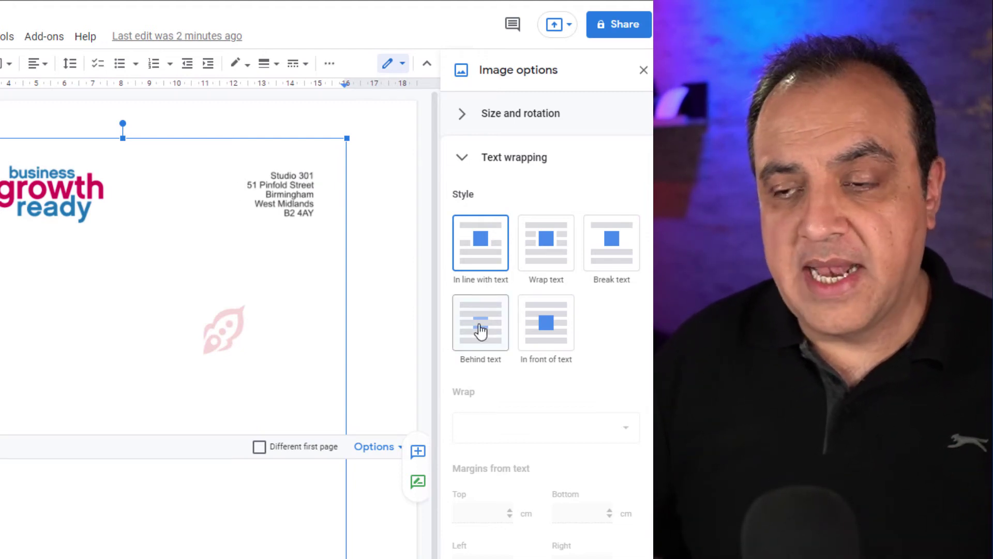
click(481, 331)
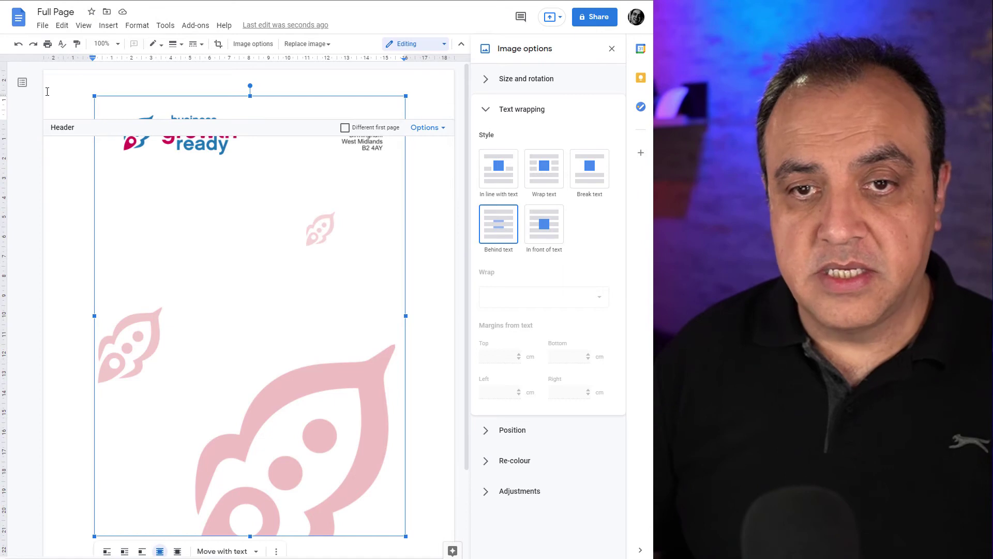
Drag the letterhead image up and left toward the top of the page.
drag(173, 104, 136, 87)
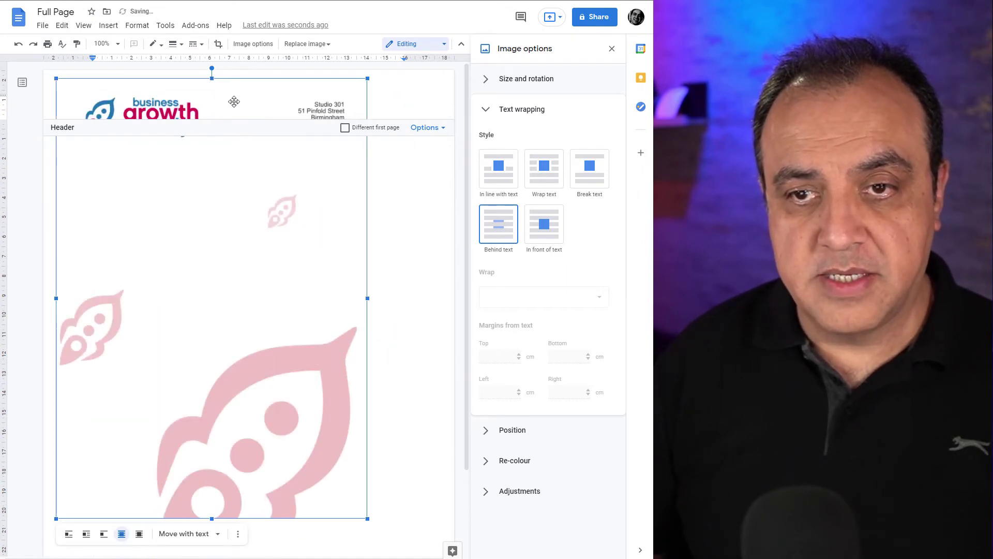
drag(311, 209, 303, 108)
scroll(276, 71, up, 2)
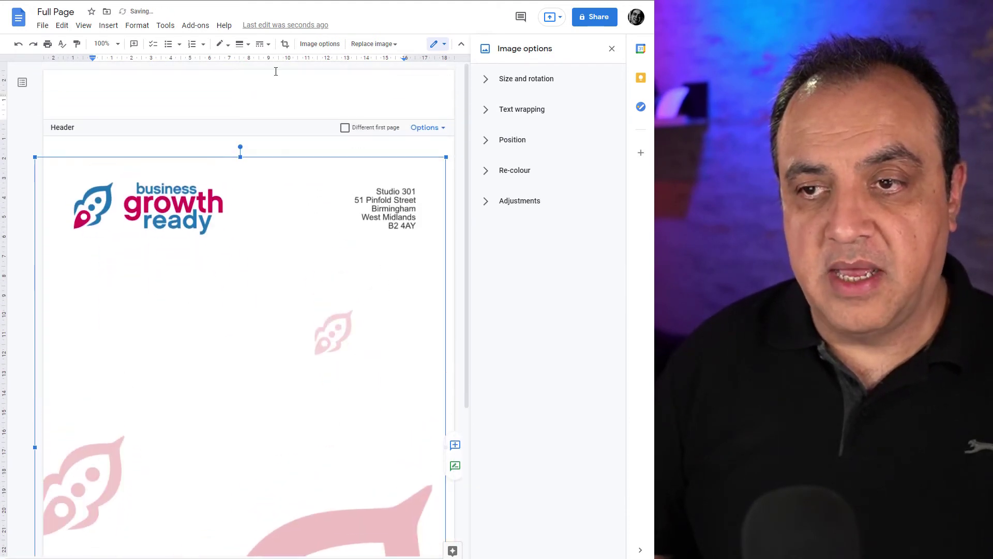
drag(242, 160, 305, 150)
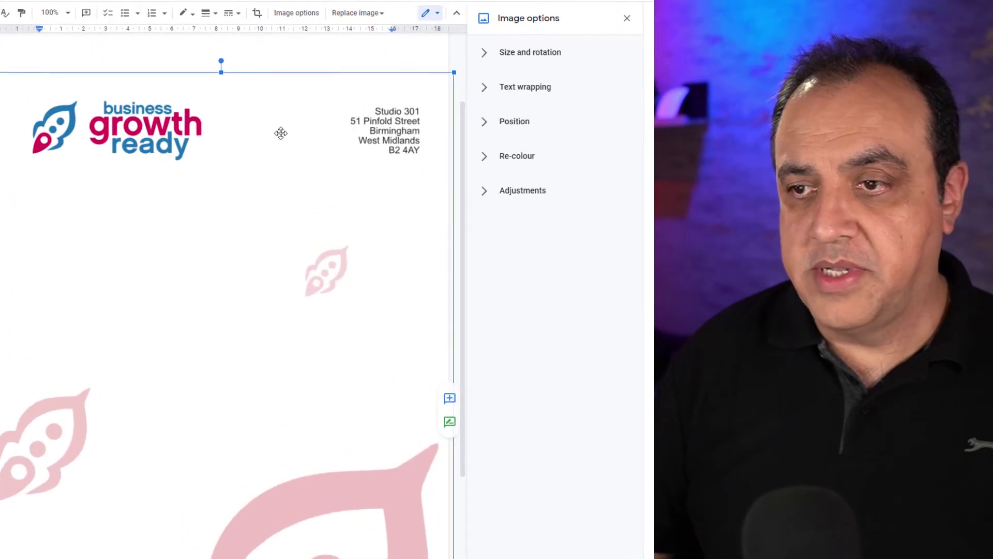
scroll(281, 133, up, 2)
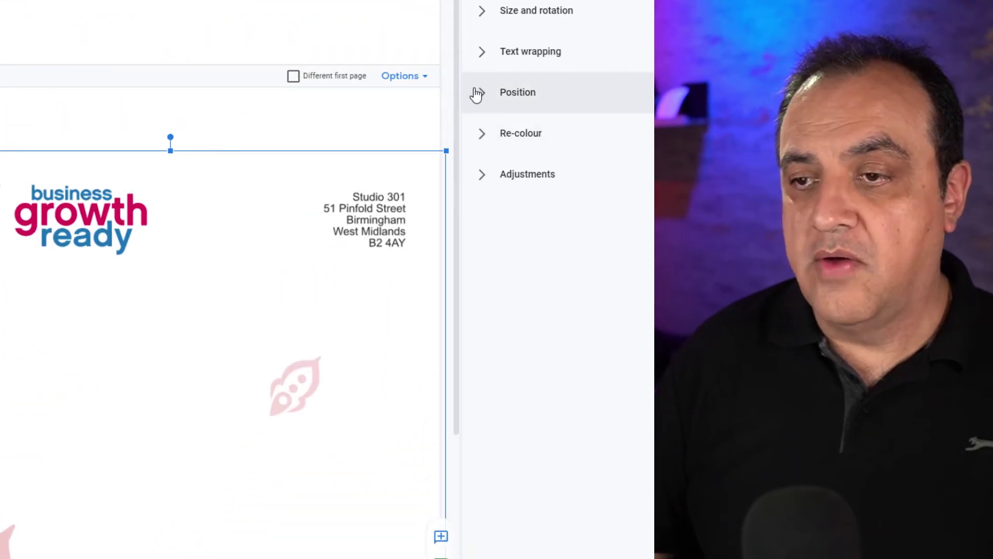
Fix the letterhead image on the page at X 0 cm and Y 0 cm.
click(478, 98)
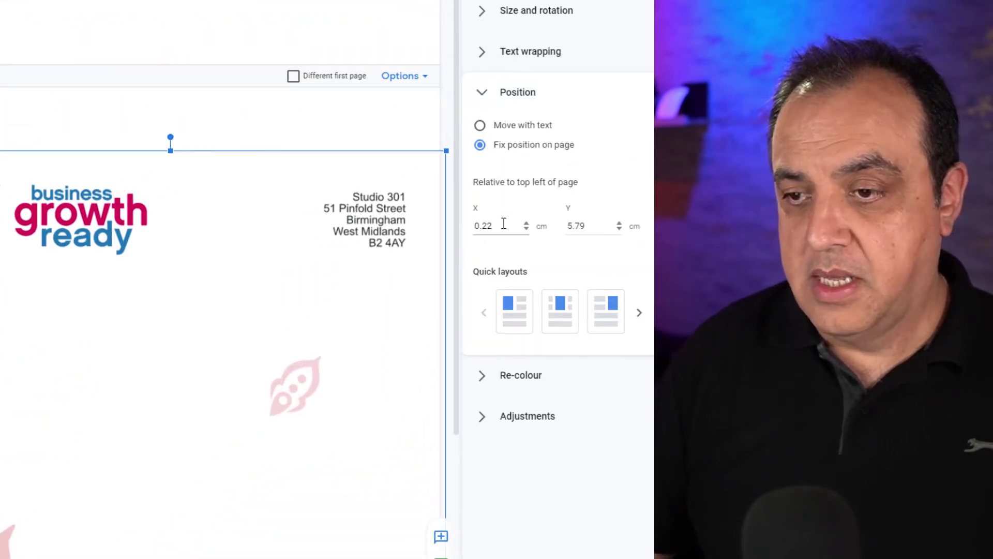
drag(503, 226, 457, 232)
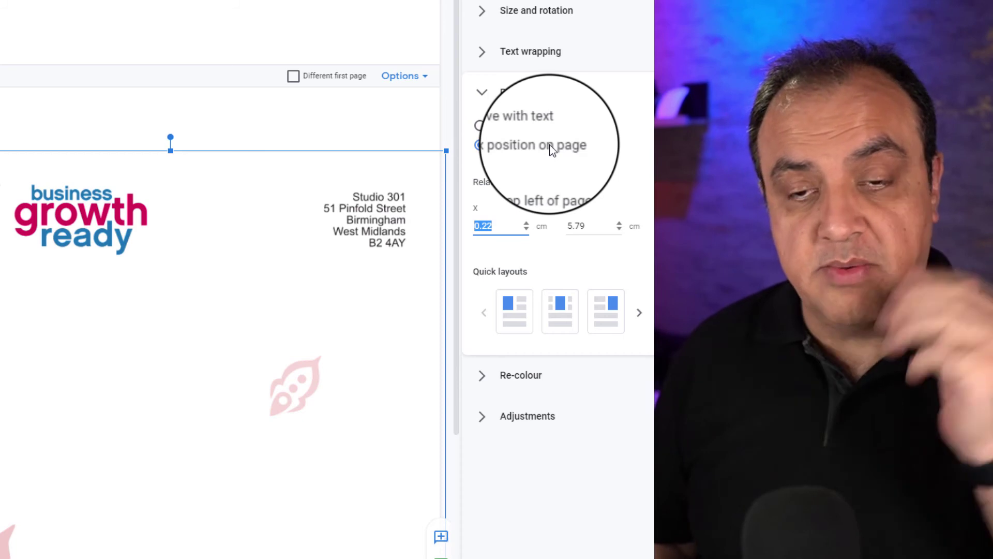
text(0)
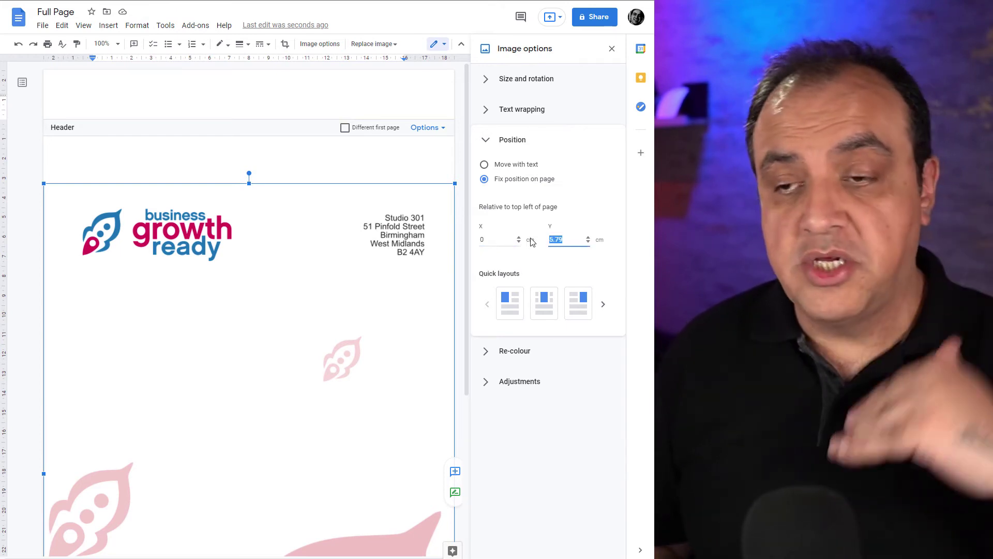
text(0)
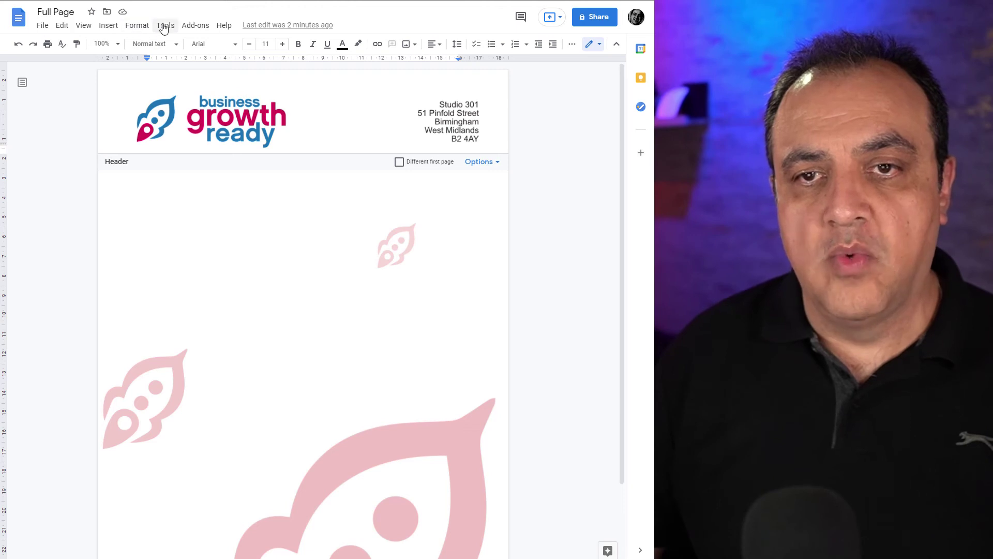
Change the header margin from 3.76 to 4 cm in the Headers and footers options.
click(139, 26)
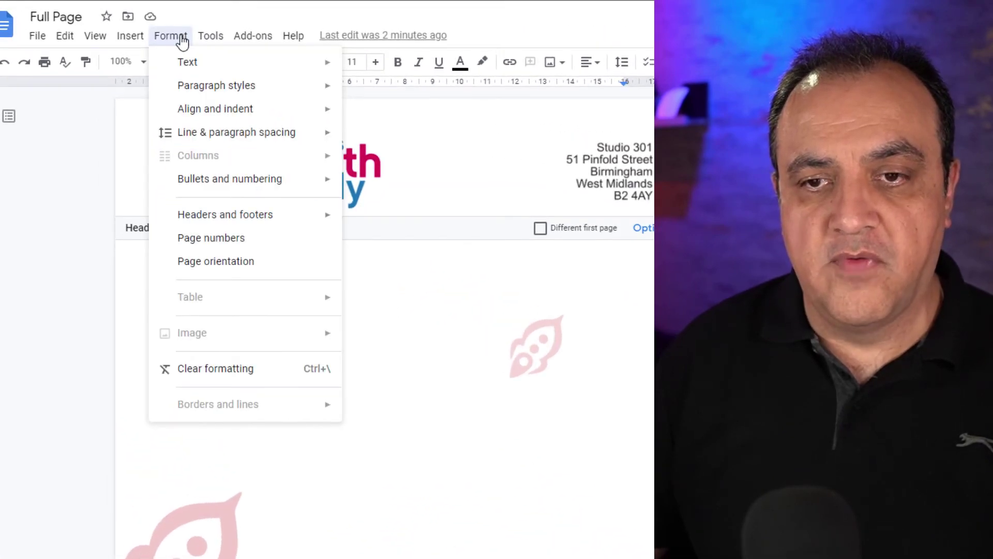
mouse_move(306, 221)
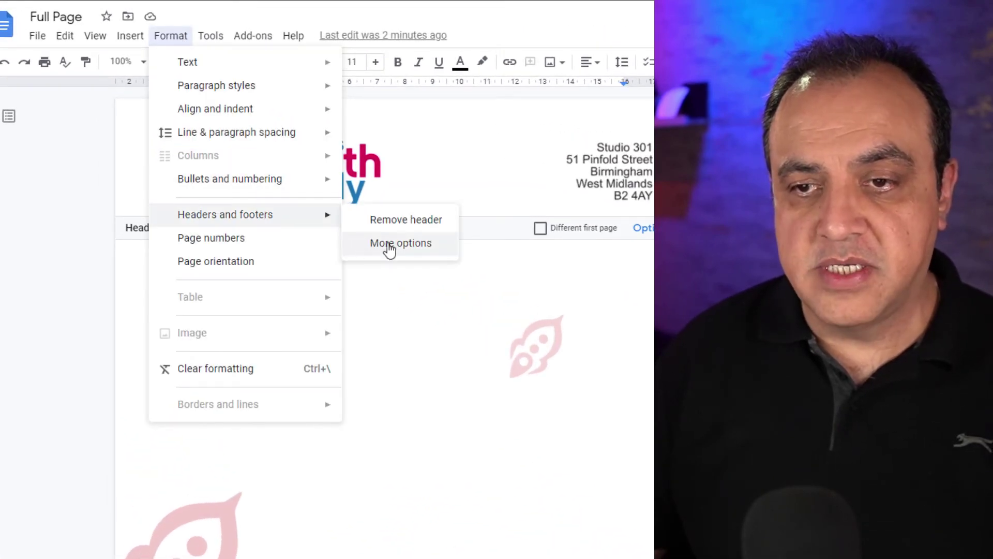
click(417, 251)
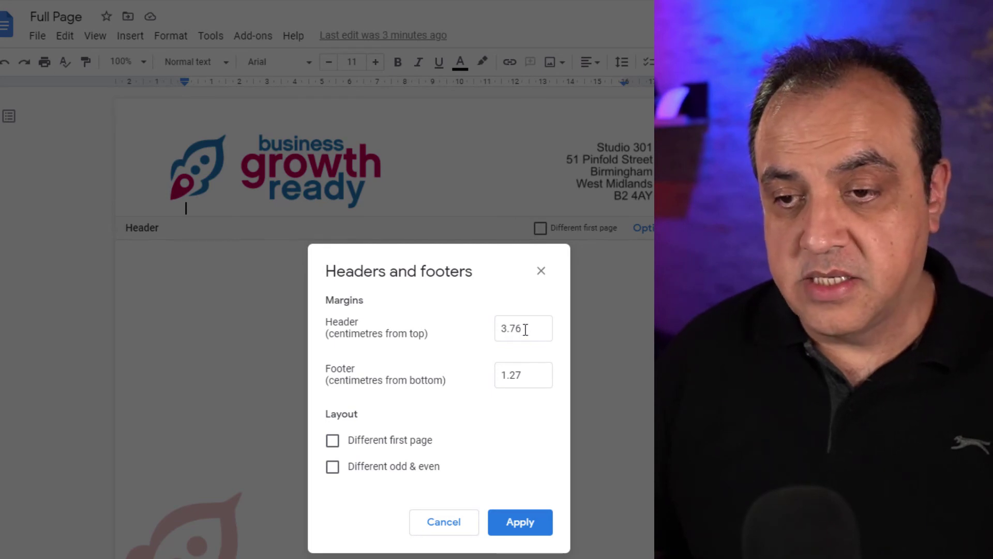
drag(525, 329, 486, 333)
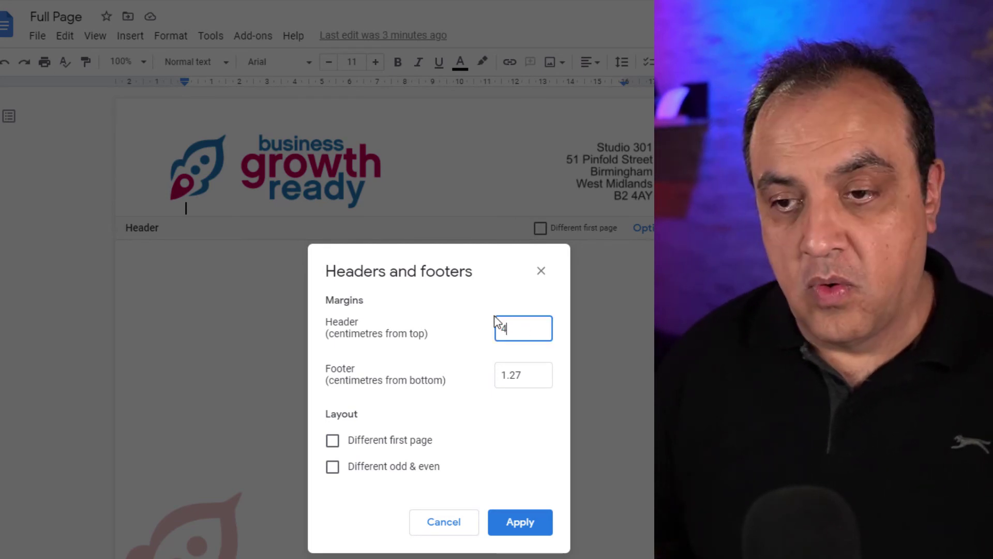
click(518, 527)
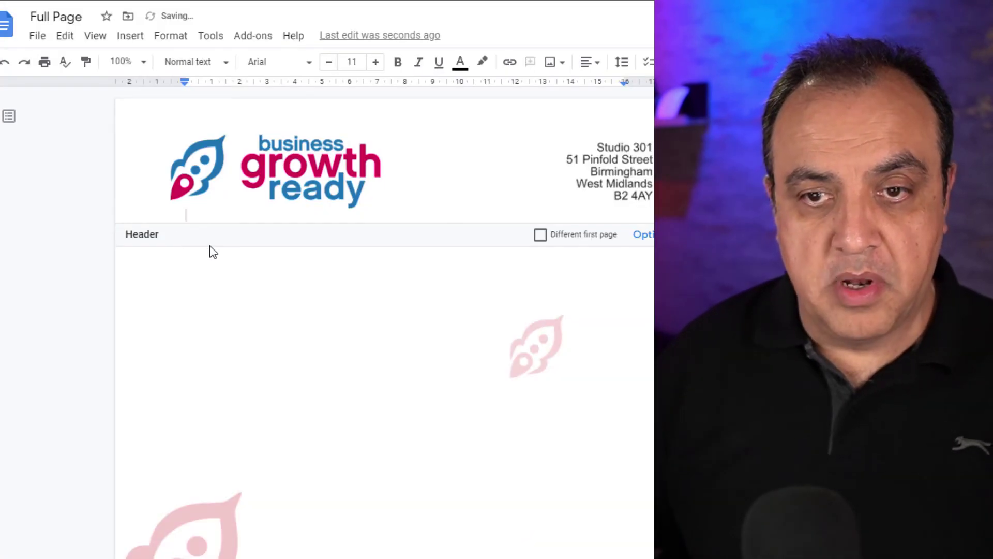
Set the header margin to 5 cm instead and return to the letter body.
click(178, 36)
mouse_move(317, 215)
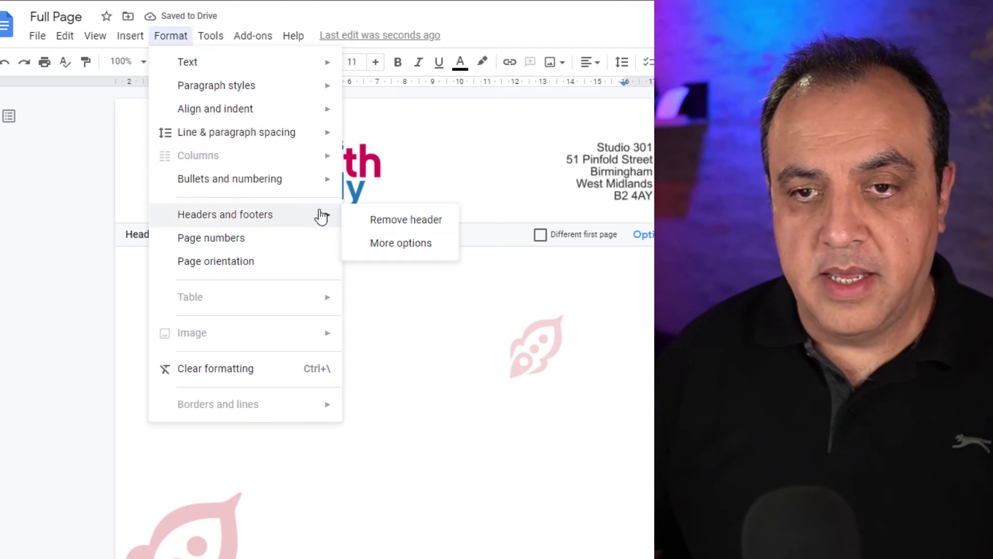
click(429, 246)
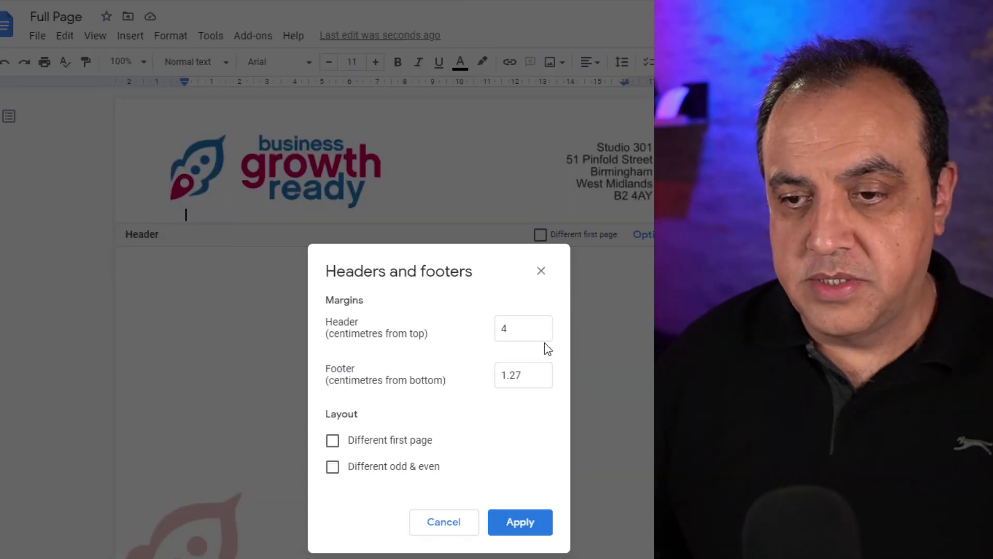
click(517, 334)
text(5)
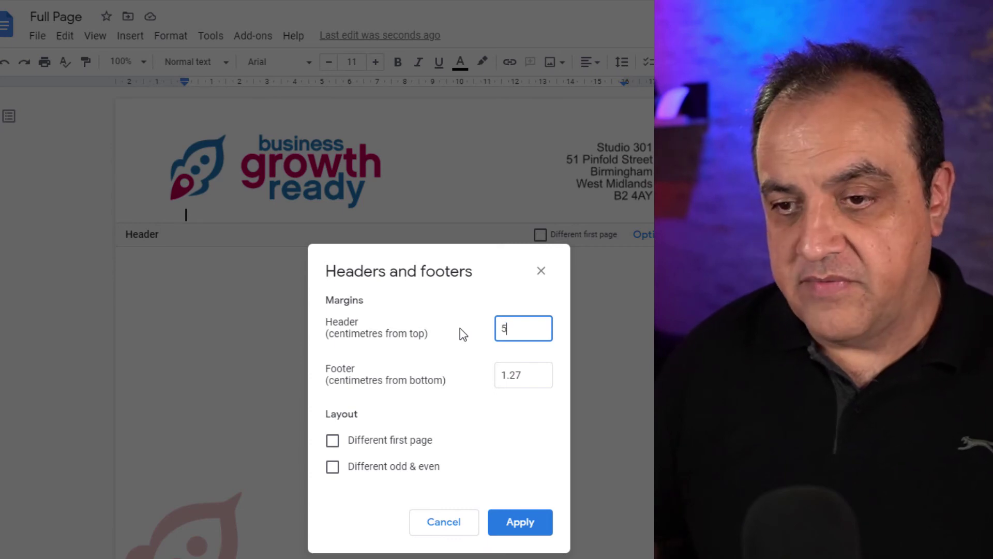
click(510, 533)
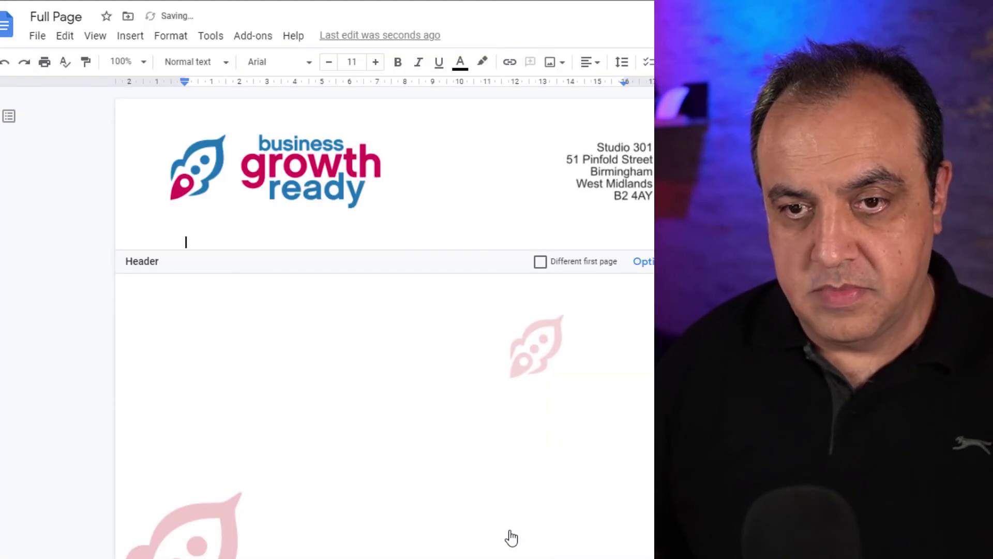
click(185, 256)
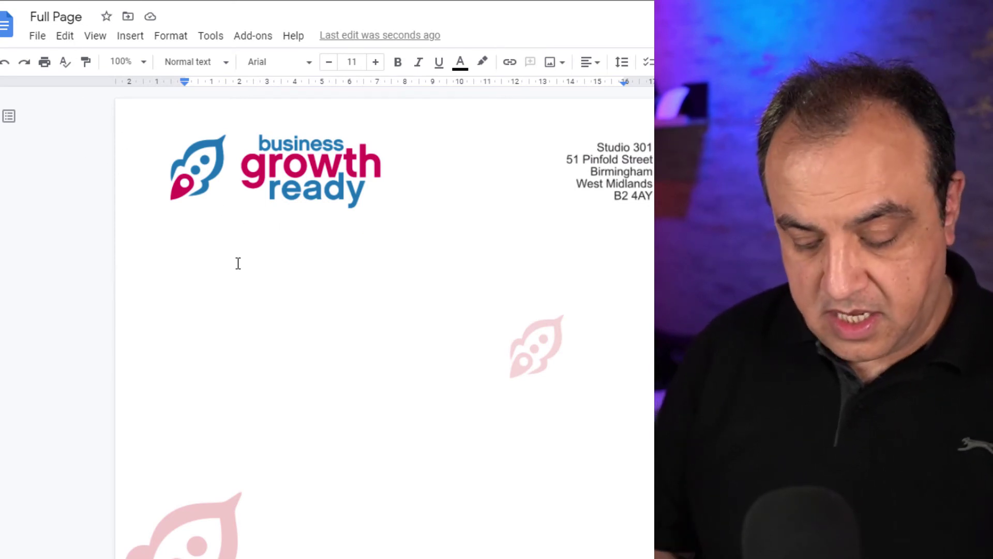
Replace a typed placeholder with the restaurant letter text pasted unformatted, adding a blank line after the opening.
text(hhghjhghfd)
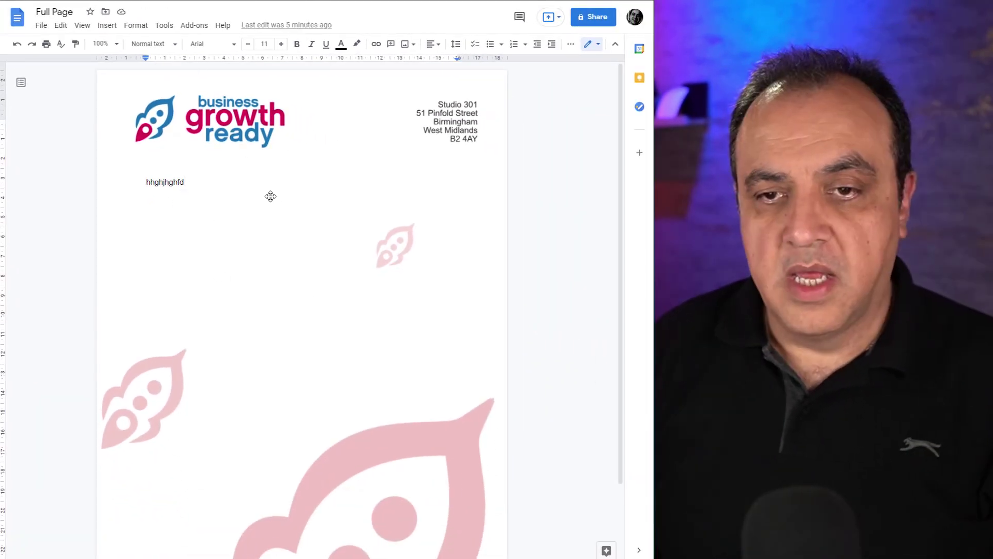
double_click(163, 183)
right_click(164, 183)
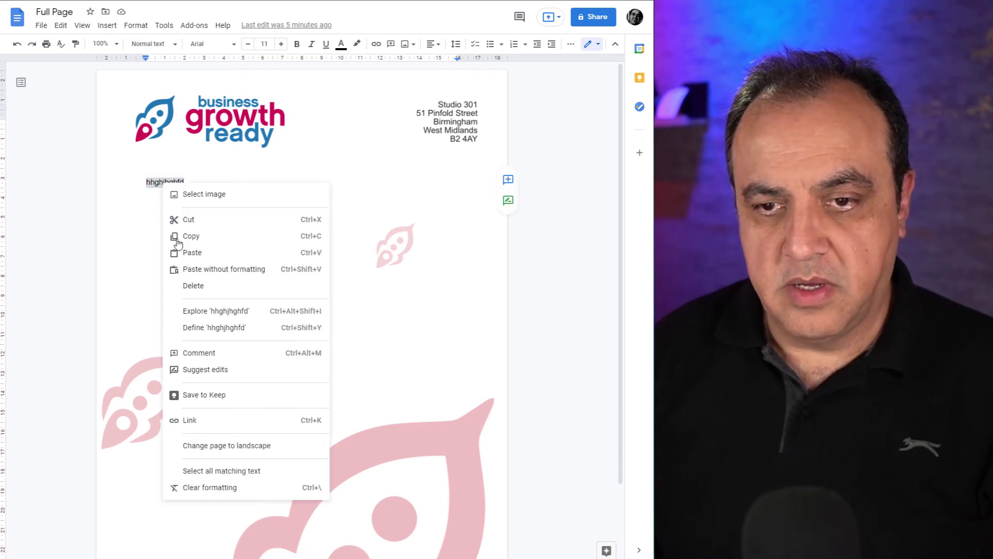
click(214, 269)
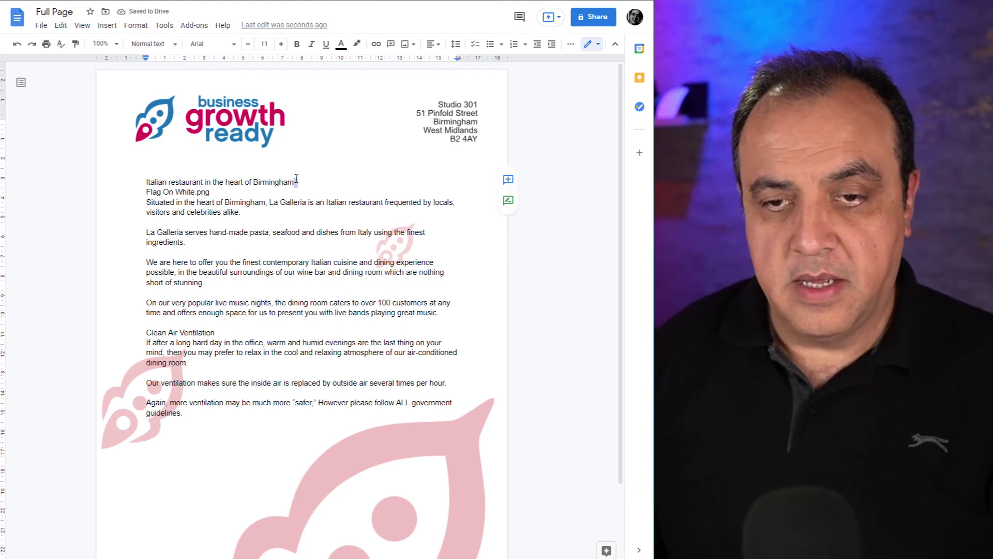
key(Return)
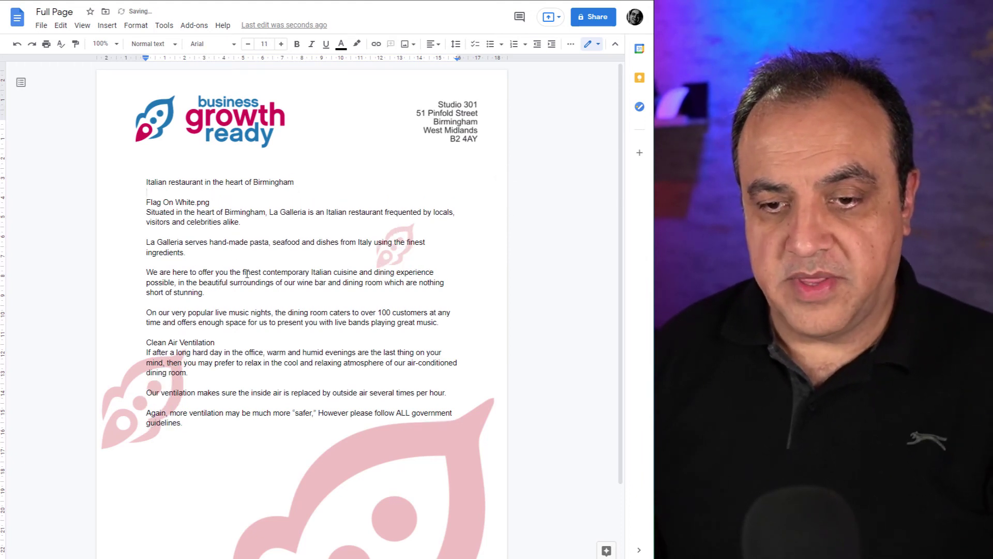
scroll(291, 332, down, 1)
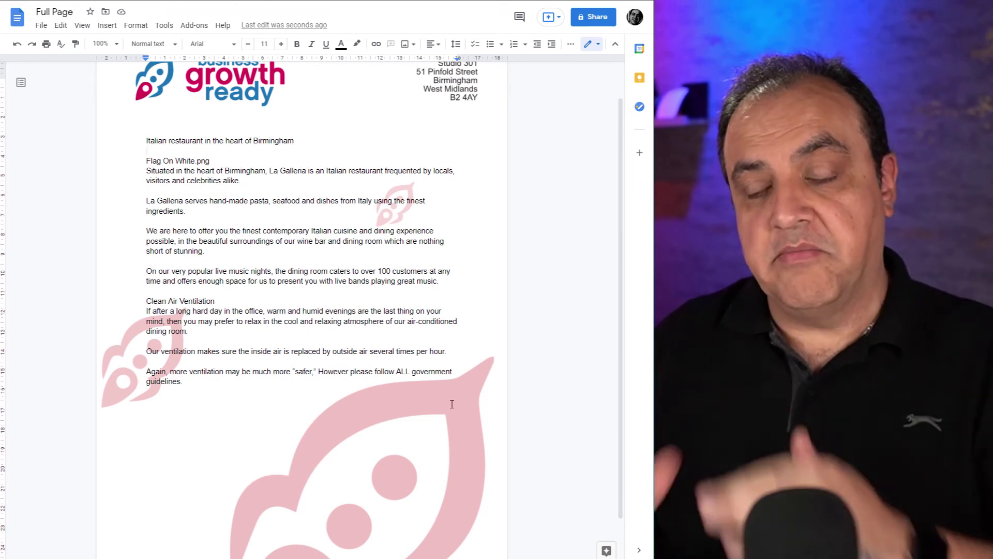
scroll(465, 401, down, 1)
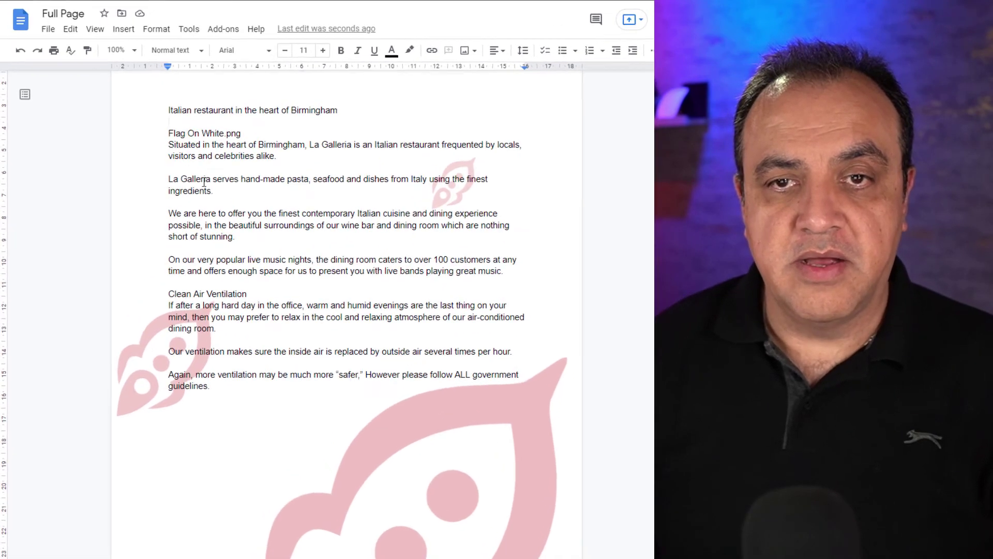
scroll(193, 89, up, 3)
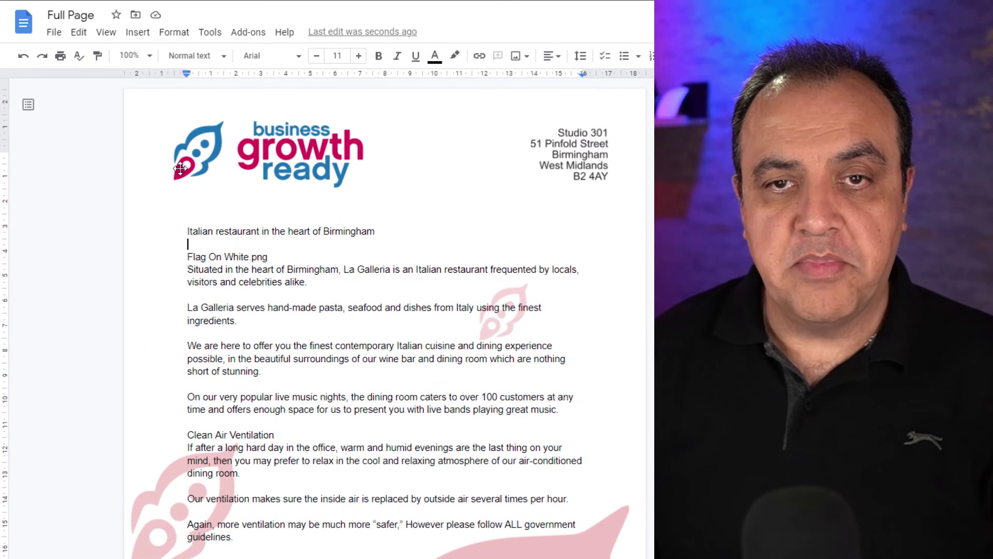
Download the letterhead document as a PDF named Full Page.pdf.
click(54, 33)
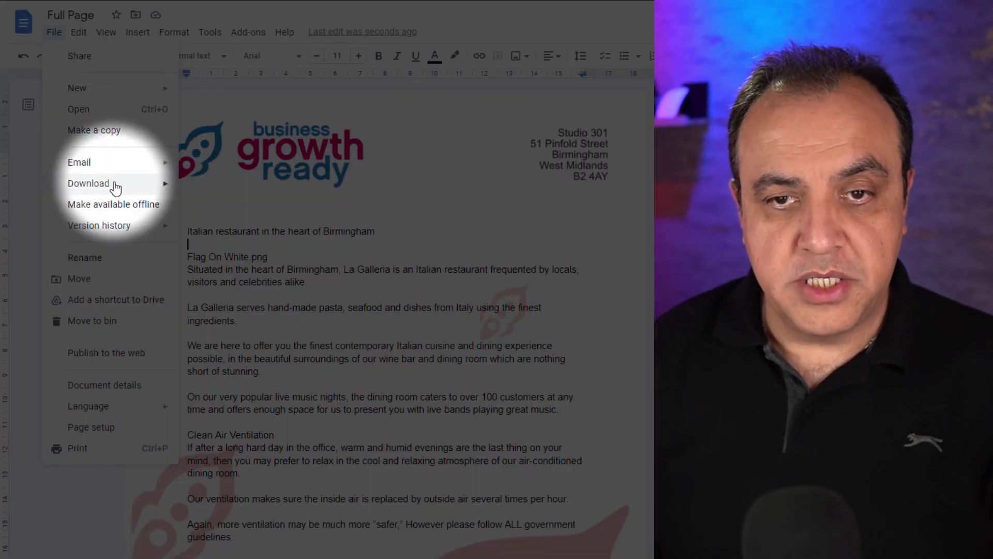
mouse_move(118, 189)
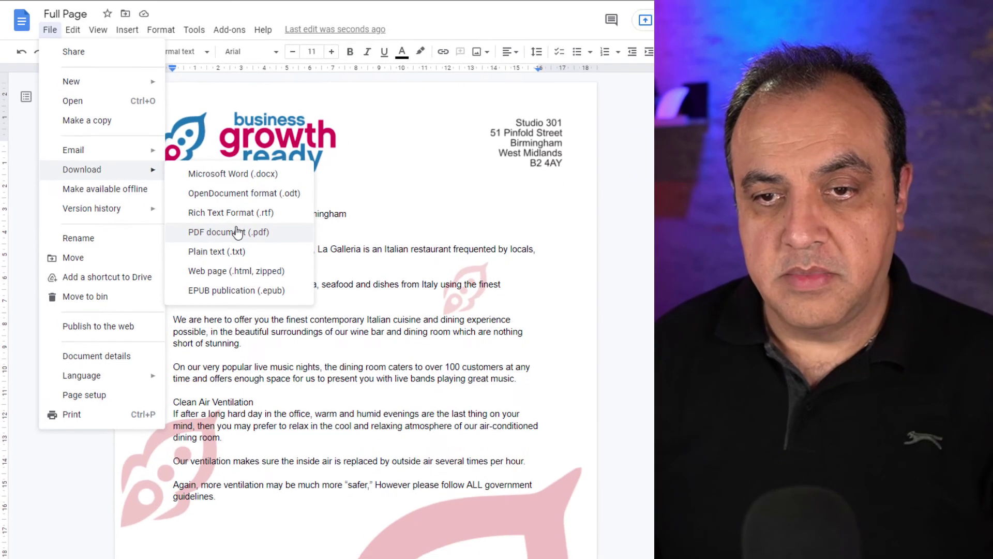
click(253, 251)
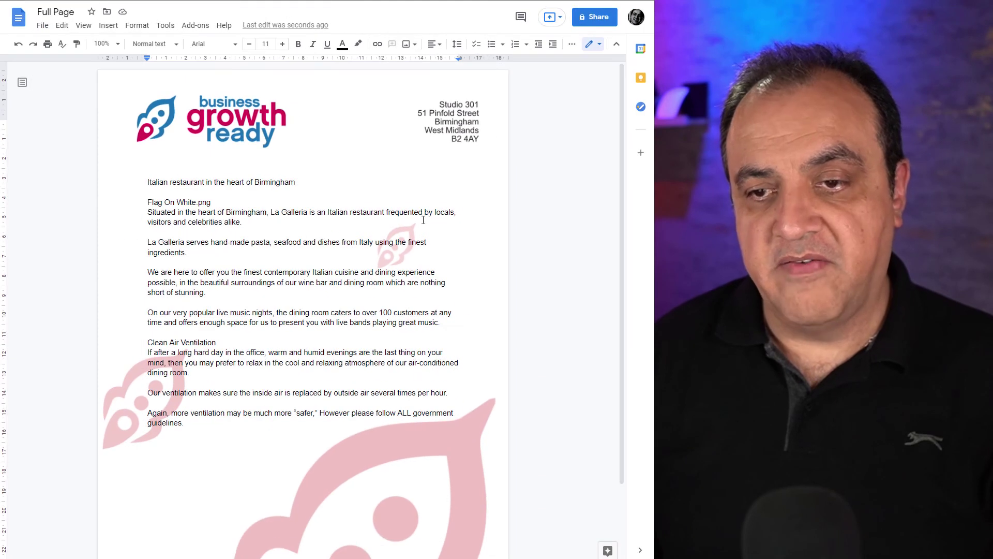
key(Return)
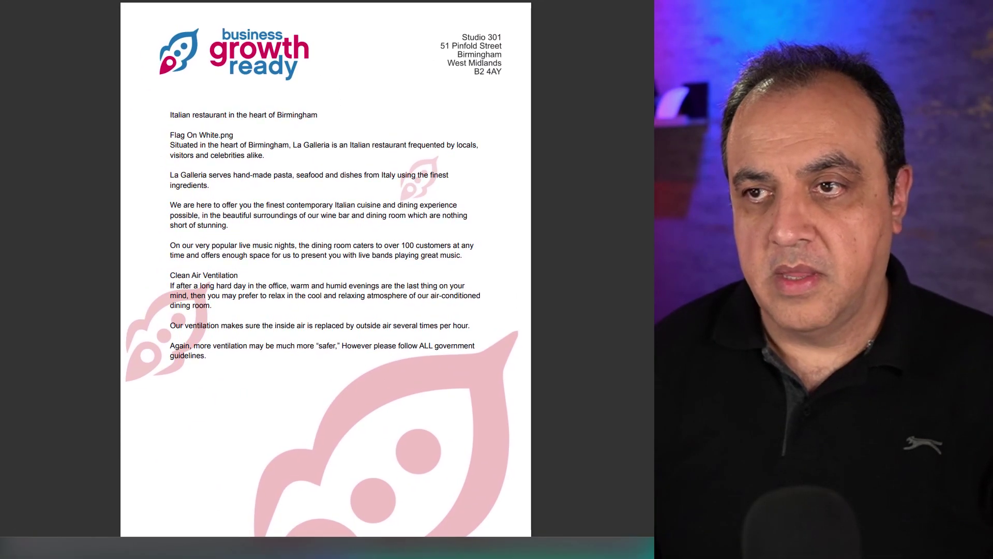
Dismiss the extension popup and scroll through Full Page.pdf to check the letterhead and text.
click(628, 74)
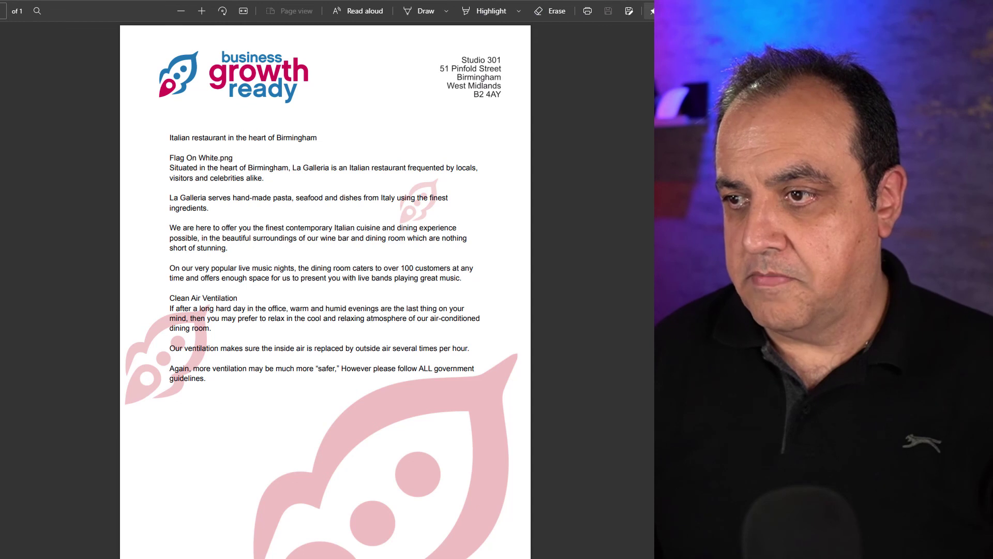
scroll(325, 290, down, 1)
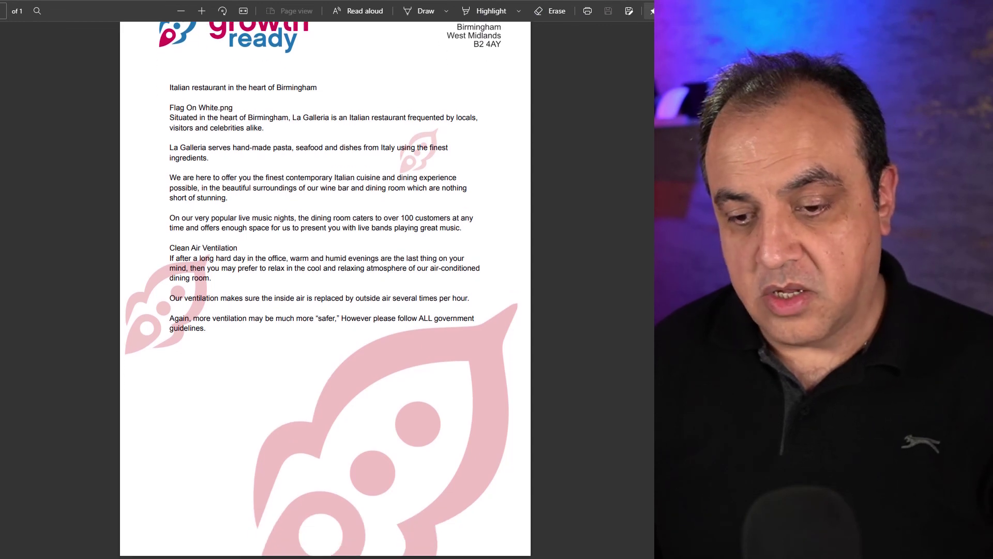